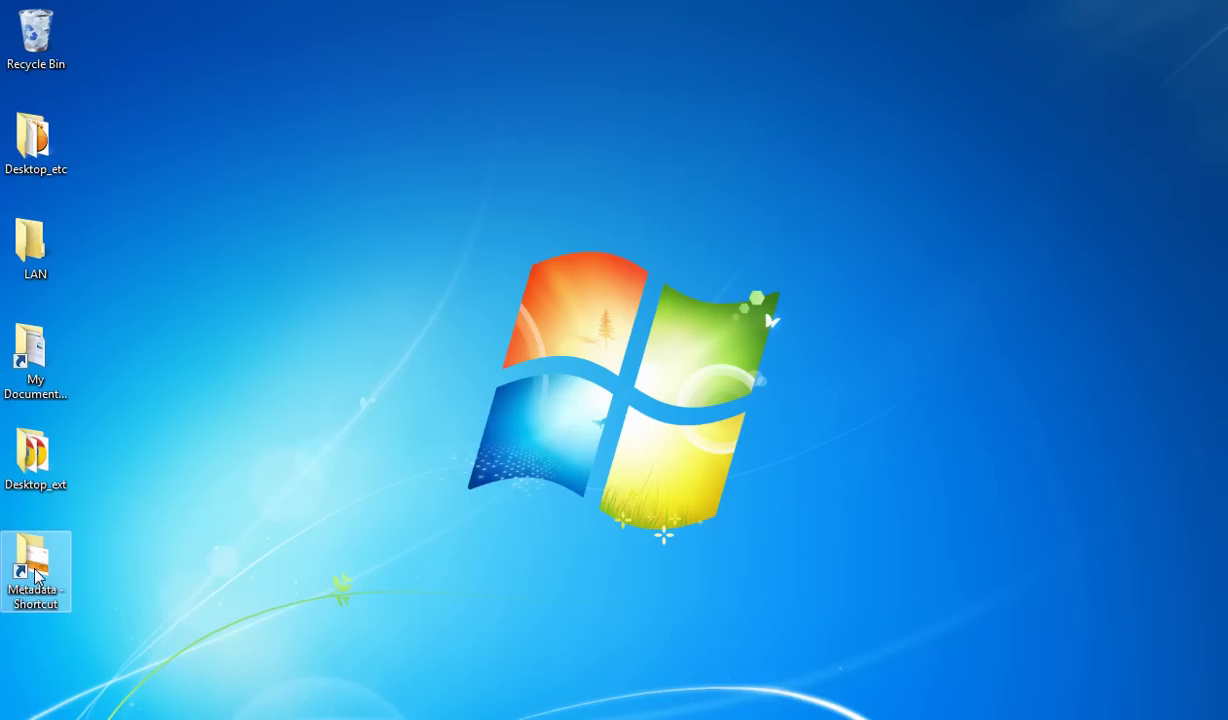
# Step: Browse into Metadata > MetadataDemos > 0-MetadataAttributes and bring up the actions for 000738.las
pyautogui.doubleClick(37, 575)
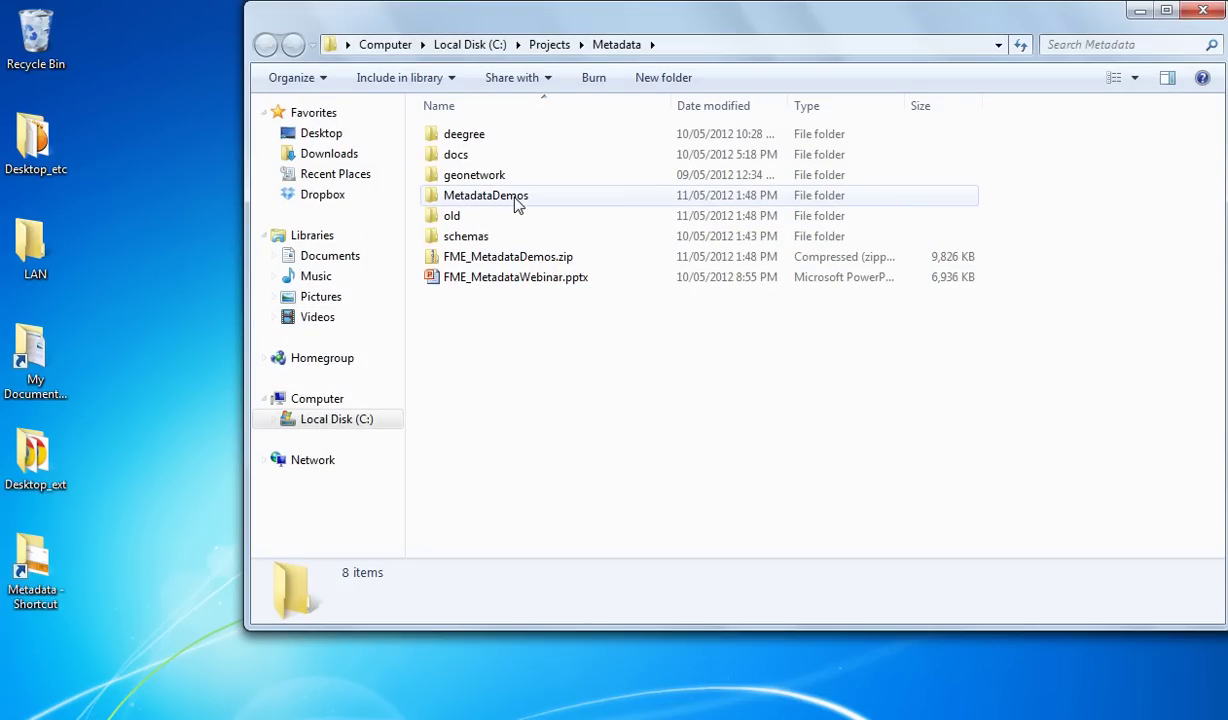
pyautogui.doubleClick(516, 199)
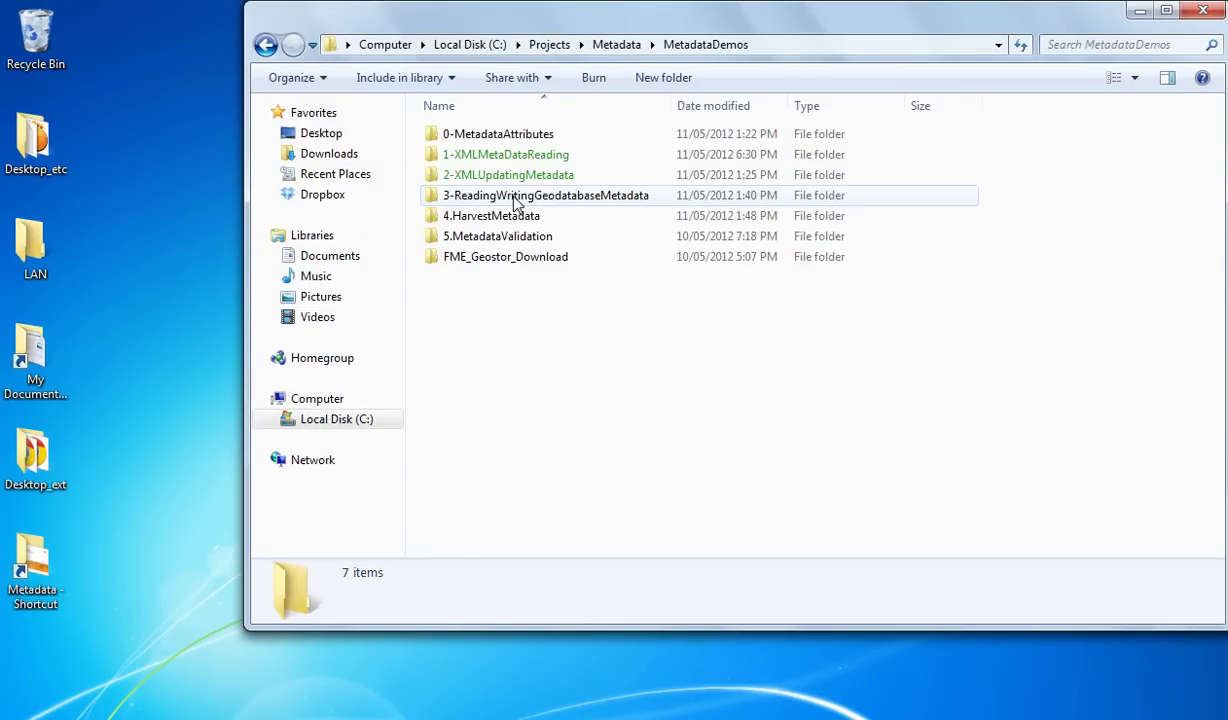
pyautogui.doubleClick(514, 139)
pyautogui.rightClick(495, 138)
# Step: Load 000738.las in FME Data Inspector and tilt the point cloud into a zoomed 3D view
pyautogui.moveTo(540, 186)
pyautogui.click(775, 186)
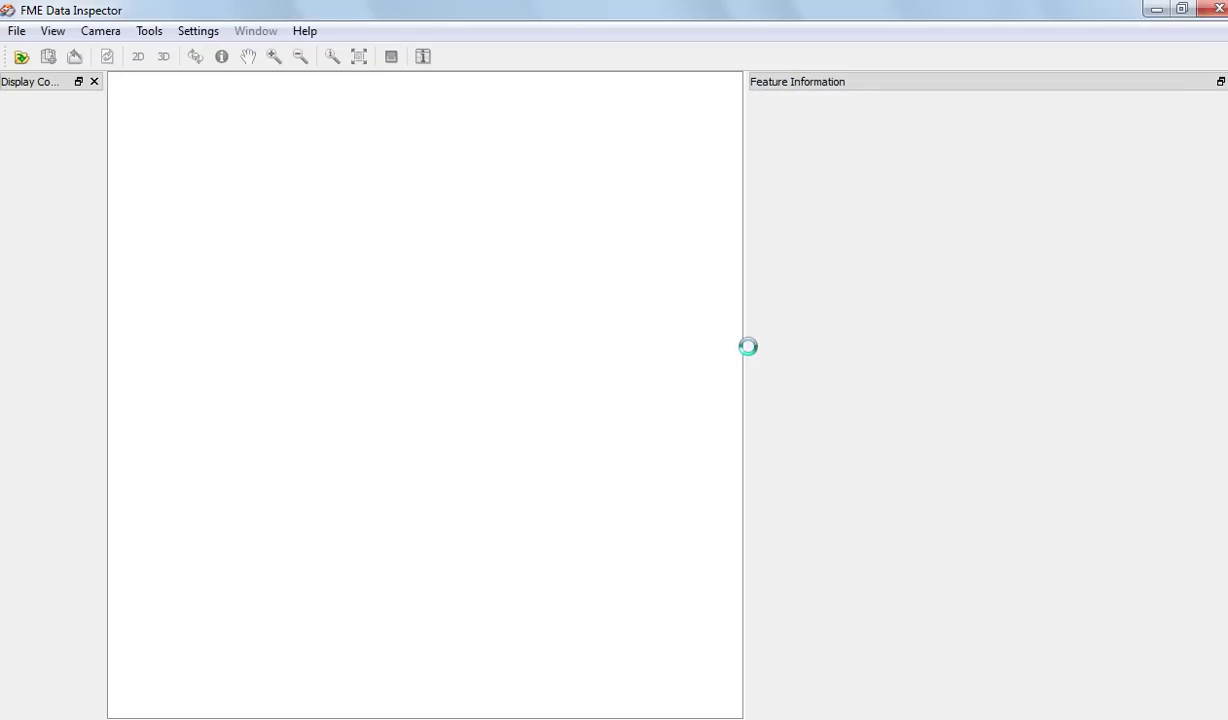
pyautogui.click(700, 433)
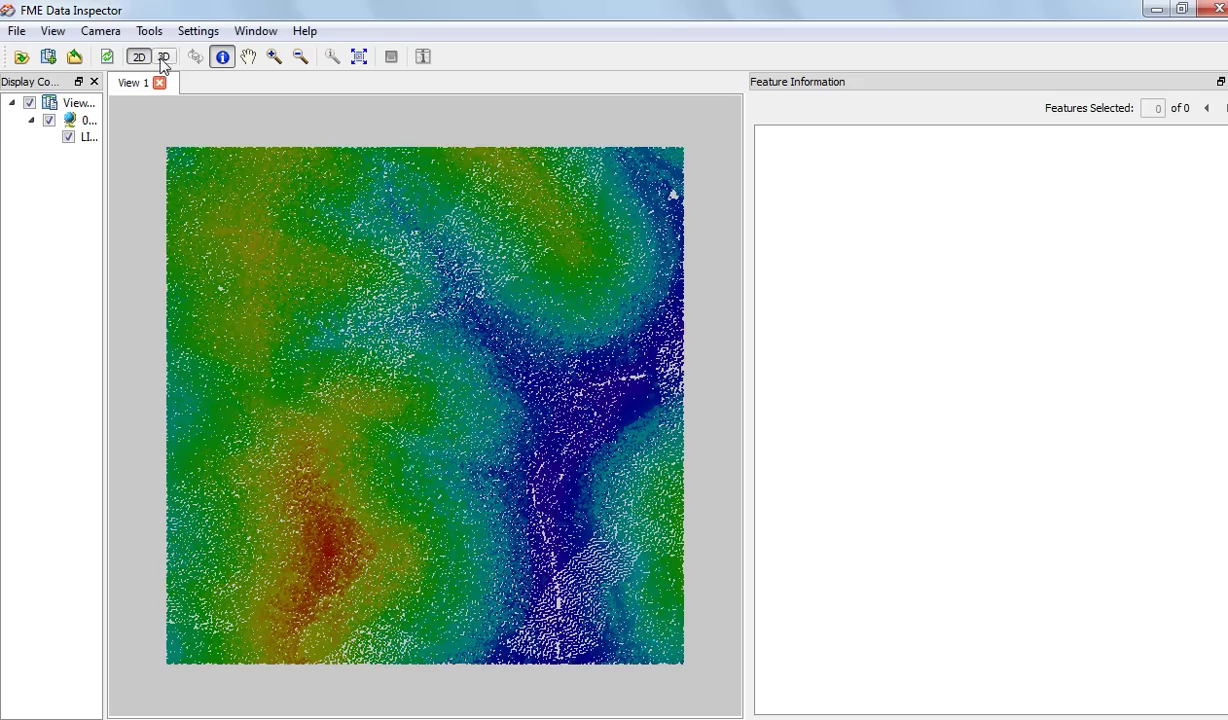
pyautogui.click(164, 56)
pyautogui.click(196, 57)
pyautogui.moveTo(398, 476); pyautogui.dragTo(371, 386)
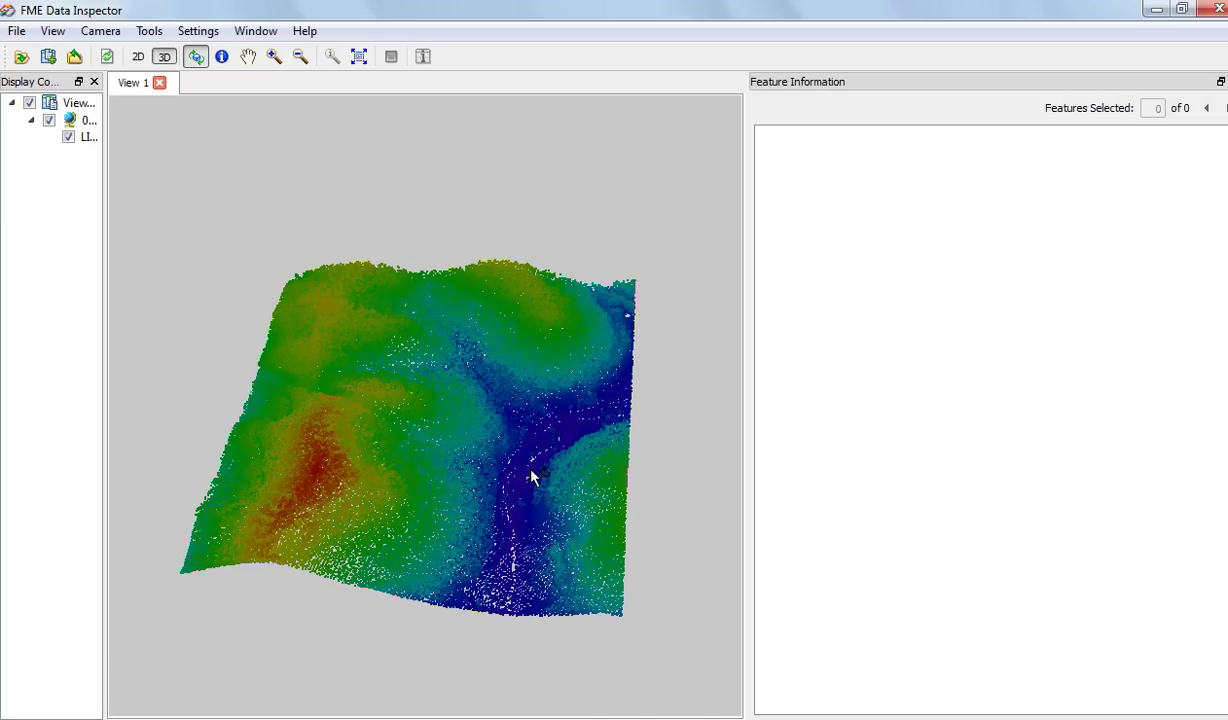
pyautogui.scroll(6, 521, 474)
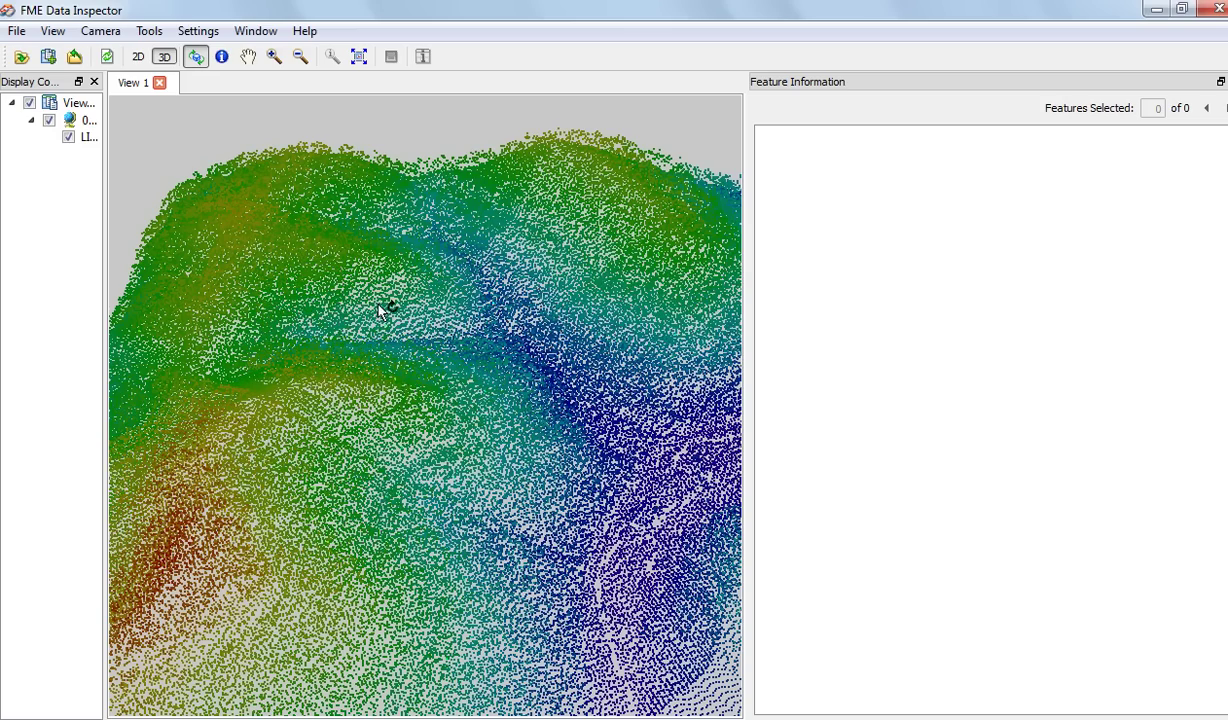
# Step: Pick several points in the cloud to read their attributes, including Ground Location coordinates
pyautogui.click(221, 60)
pyautogui.click(336, 405)
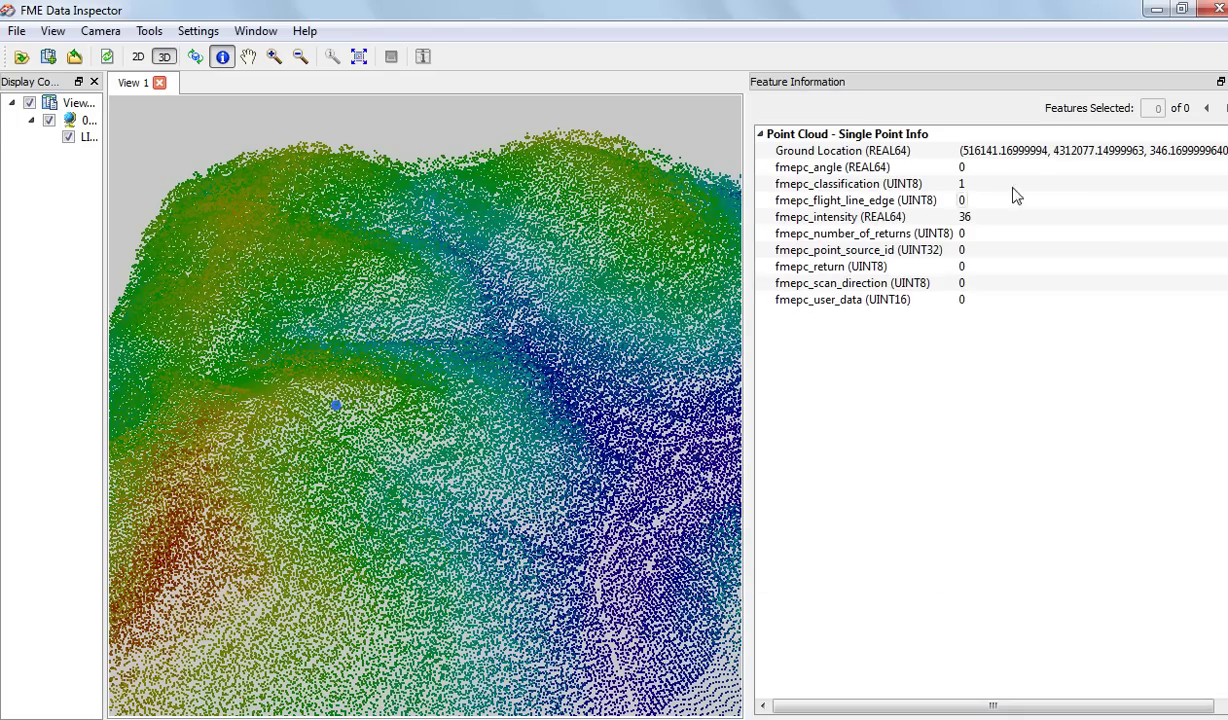
pyautogui.click(1031, 153)
pyautogui.click(1031, 153)
pyautogui.click(590, 350)
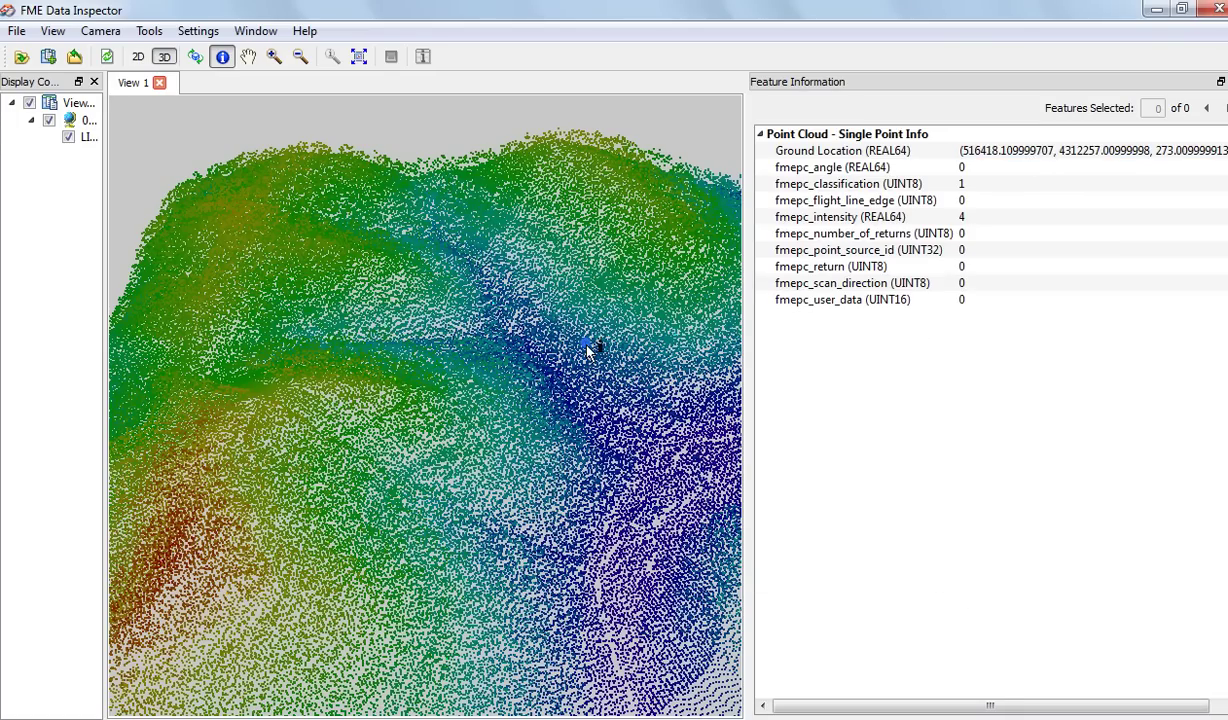
pyautogui.click(331, 446)
# Step: Box-select the cloud, review its creation date, software, project ID and coordinate system, then close Data Inspector
pyautogui.moveTo(404, 447); pyautogui.dragTo(585, 529)
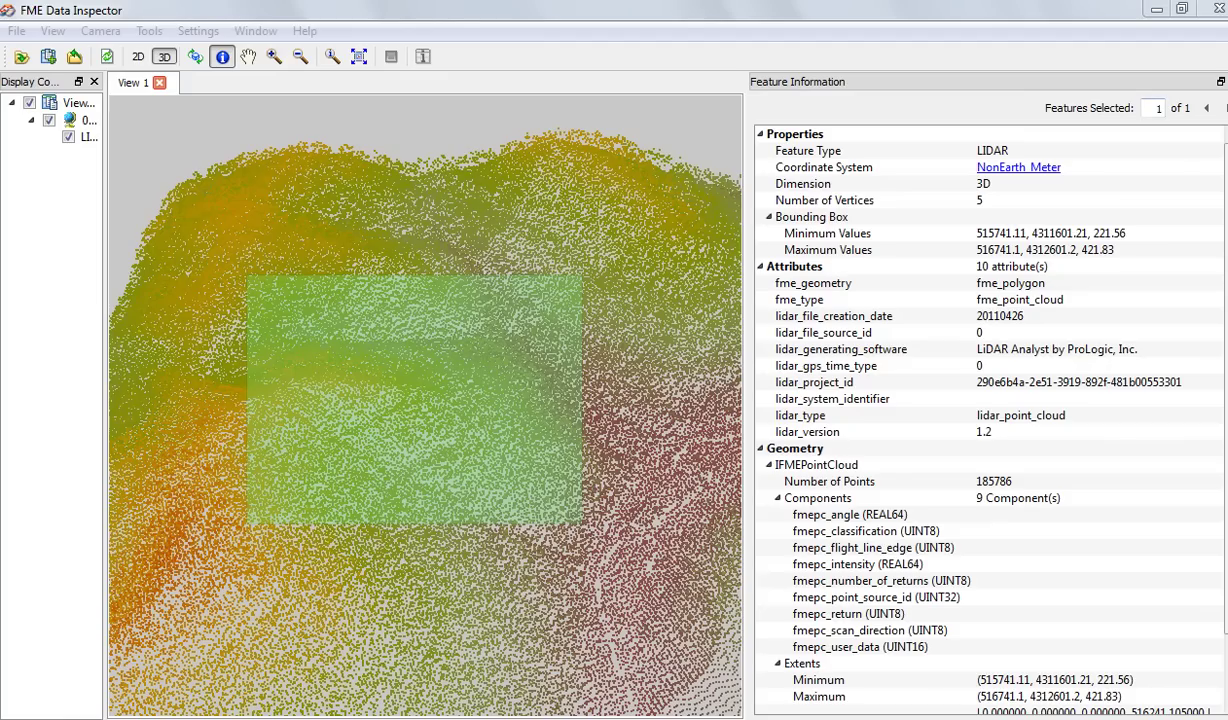
pyautogui.click(875, 322)
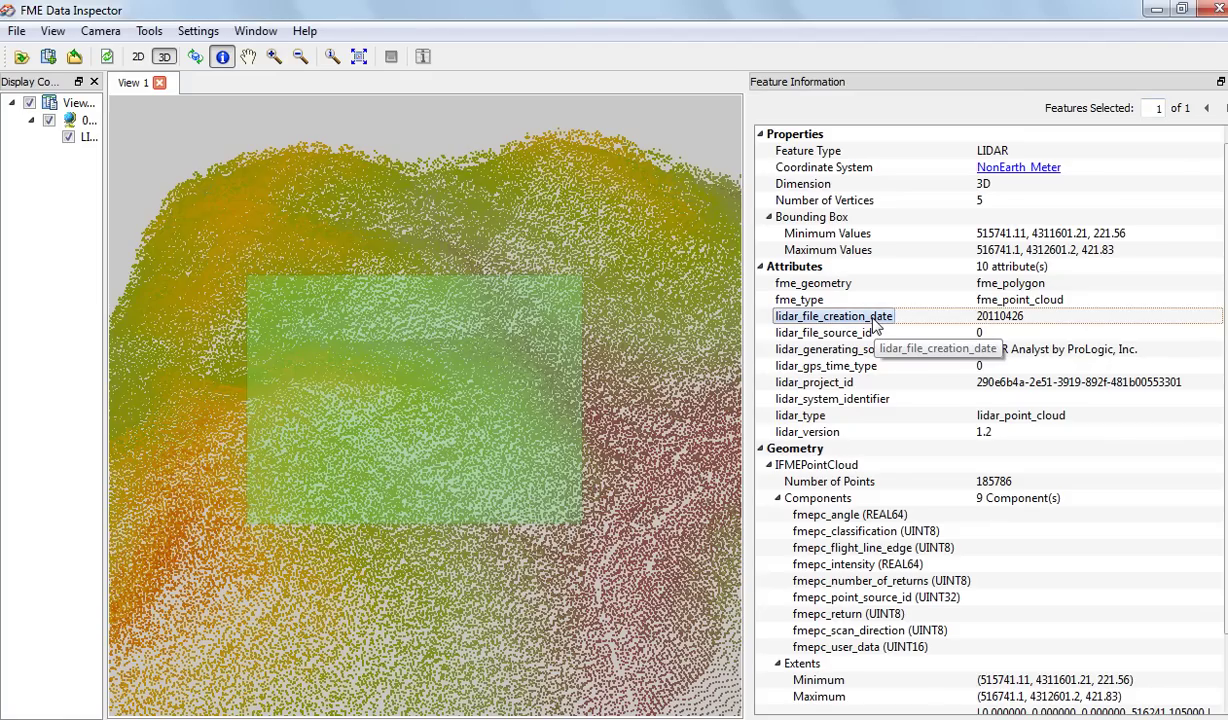
pyautogui.click(828, 352)
pyautogui.click(810, 384)
pyautogui.click(866, 170)
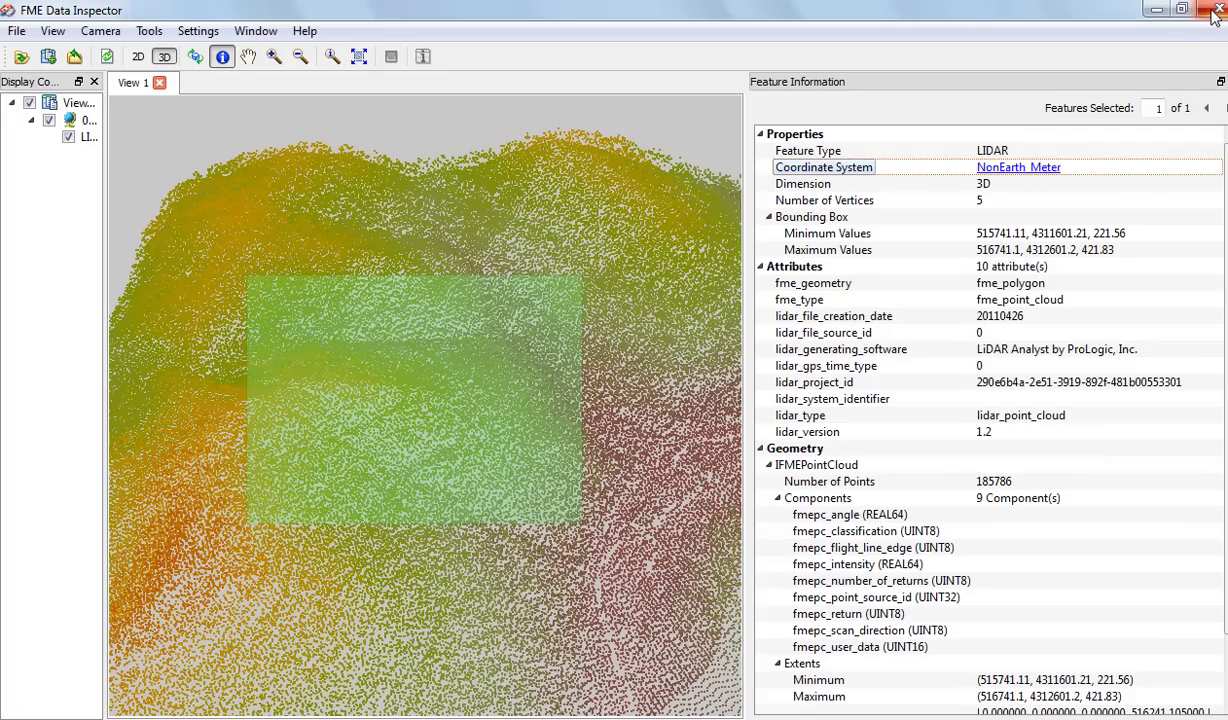
pyautogui.click(1213, 12)
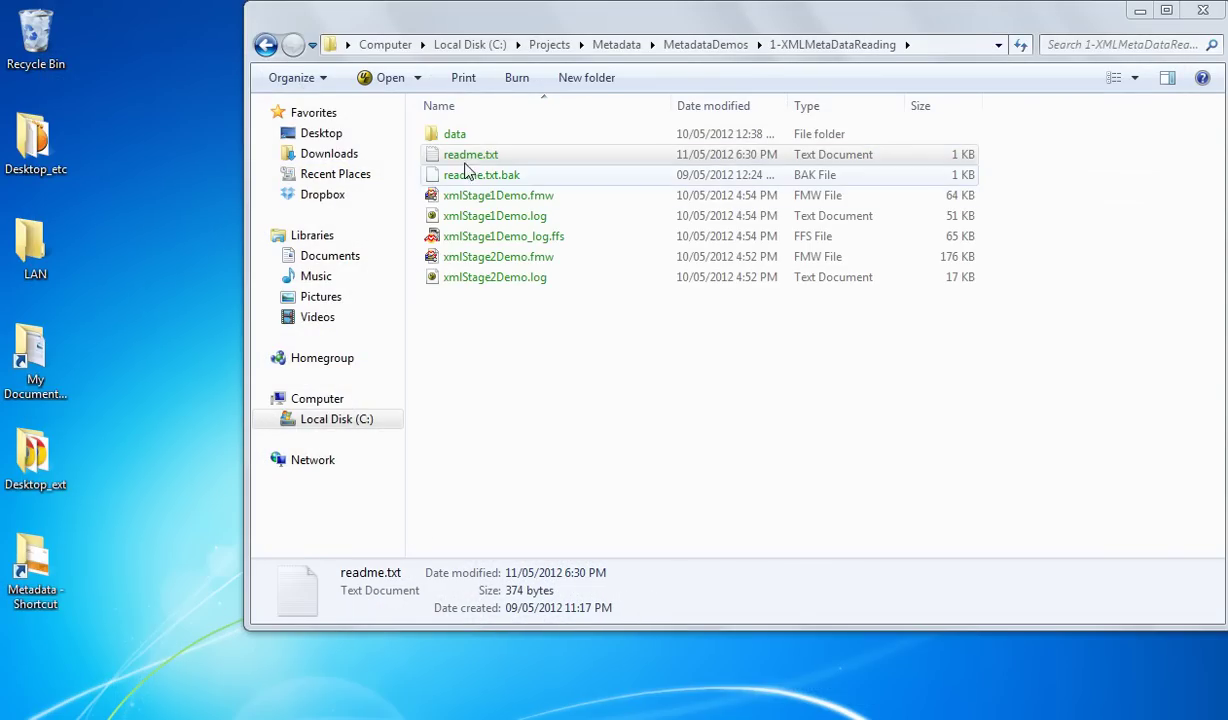
# Step: Open iso_metadata.xml from the data folder in UltraEdit, keeping its original line endings
pyautogui.doubleClick(462, 137)
pyautogui.rightClick(464, 143)
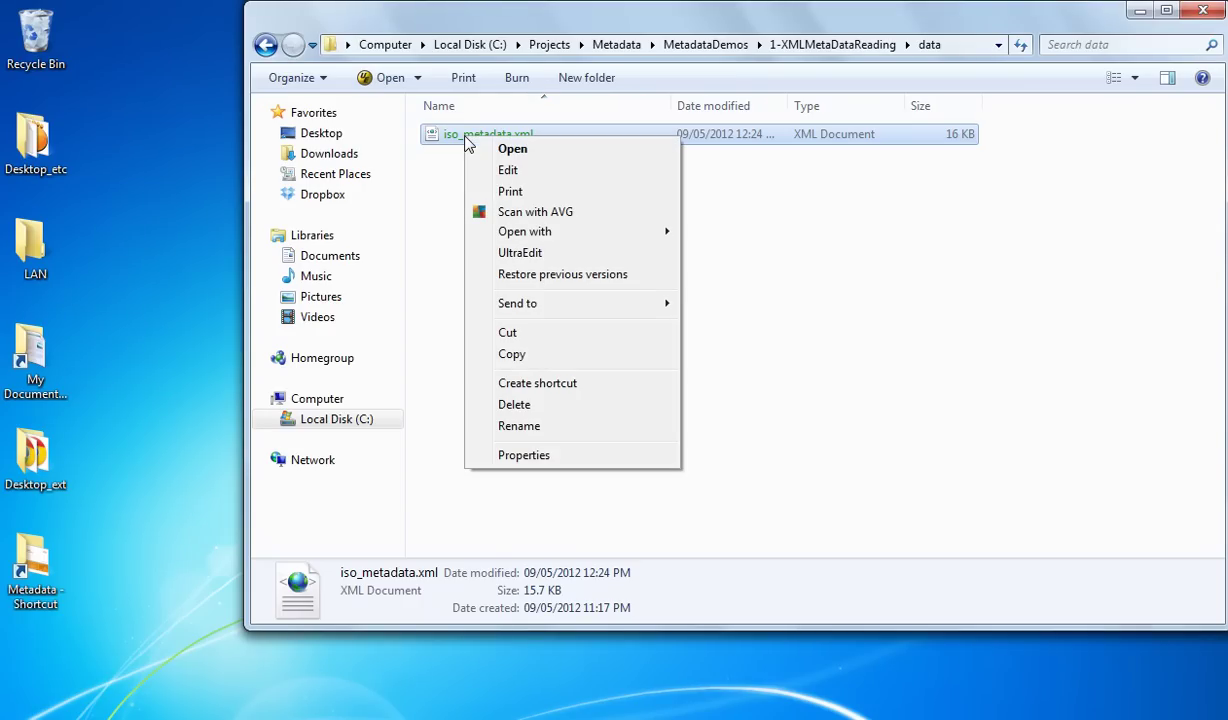
pyautogui.click(520, 253)
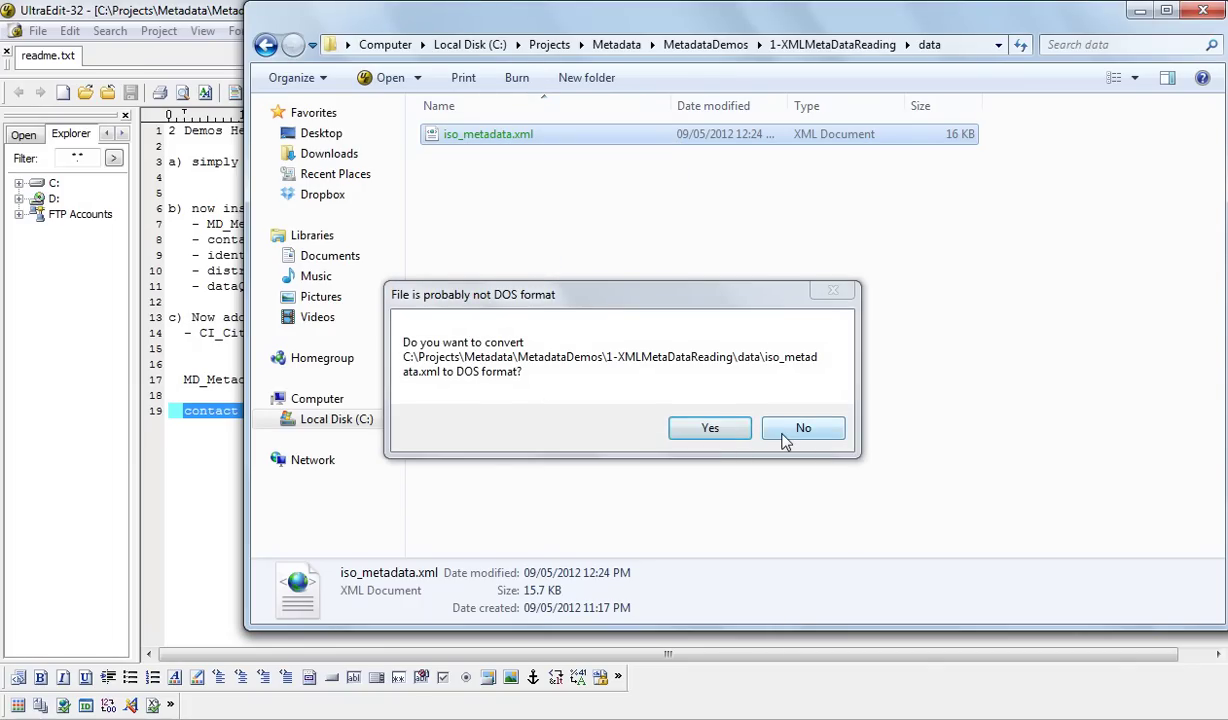
pyautogui.click(802, 428)
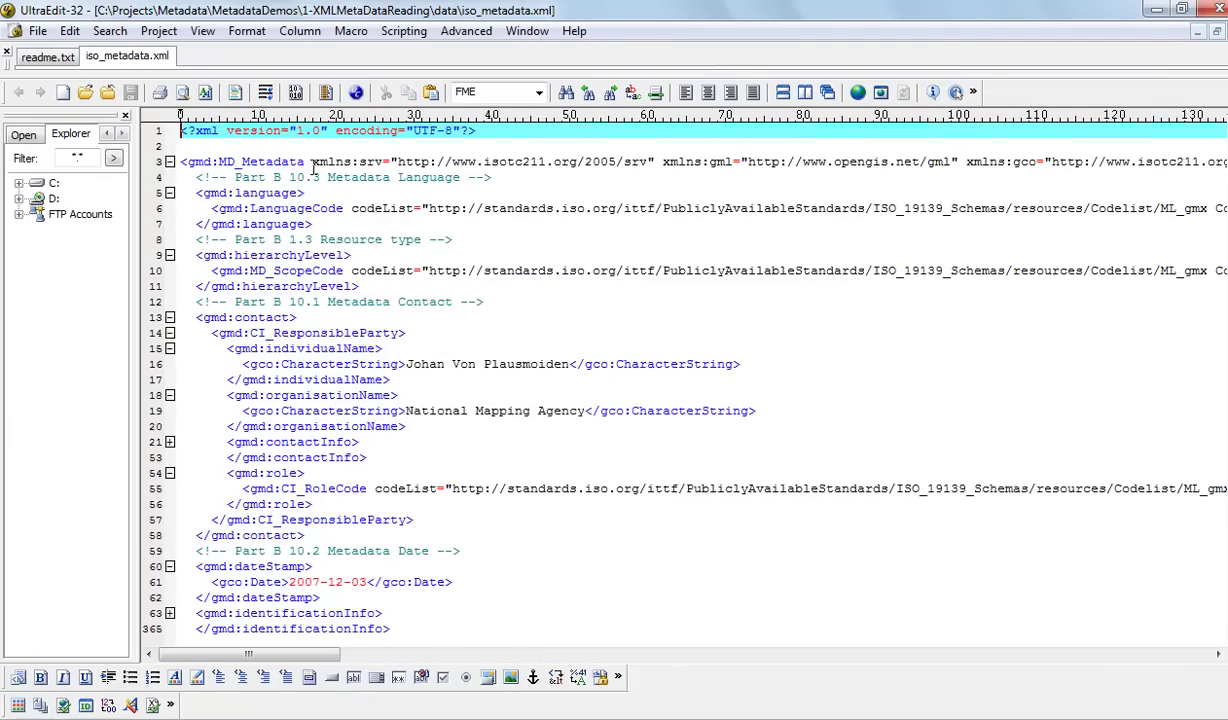
# Step: Copy the MD_Metadata element name from line 3, then minimize UltraEdit and select iso_metadata.xml
pyautogui.scroll(-6, 320, 318)
pyautogui.scroll(6, 290, 313)
pyautogui.moveTo(306, 162); pyautogui.dragTo(220, 163)
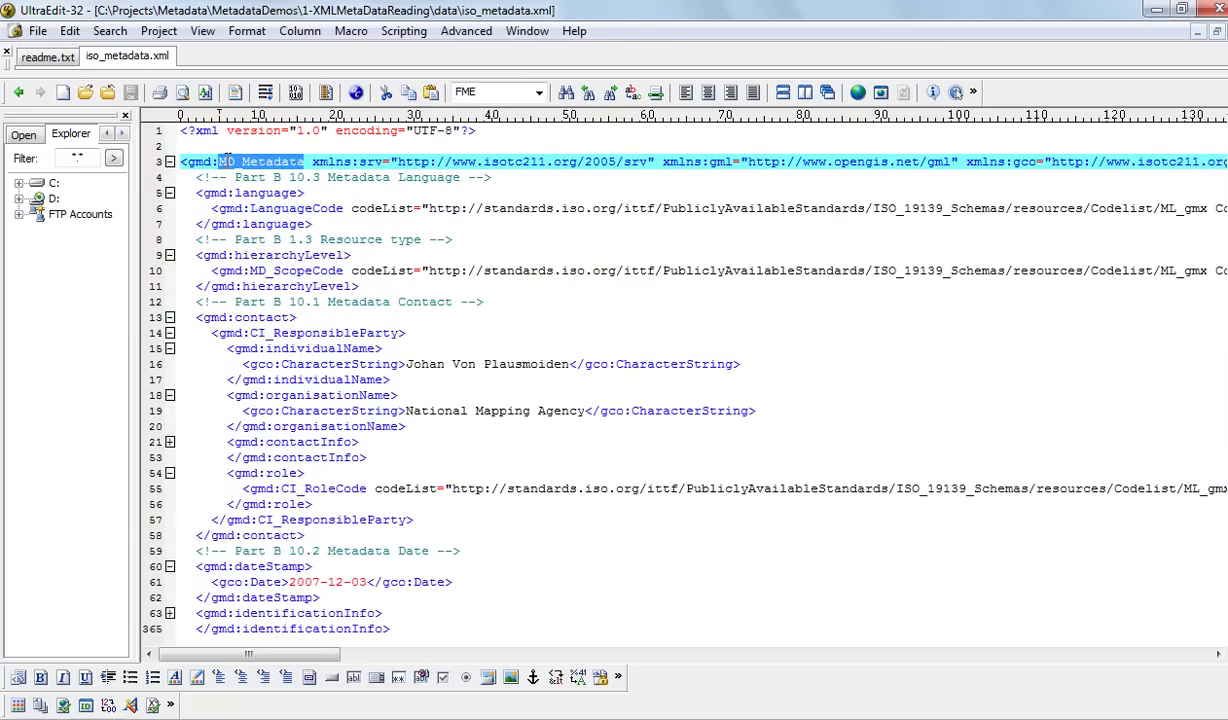
pyautogui.rightClick(226, 160)
pyautogui.click(228, 142)
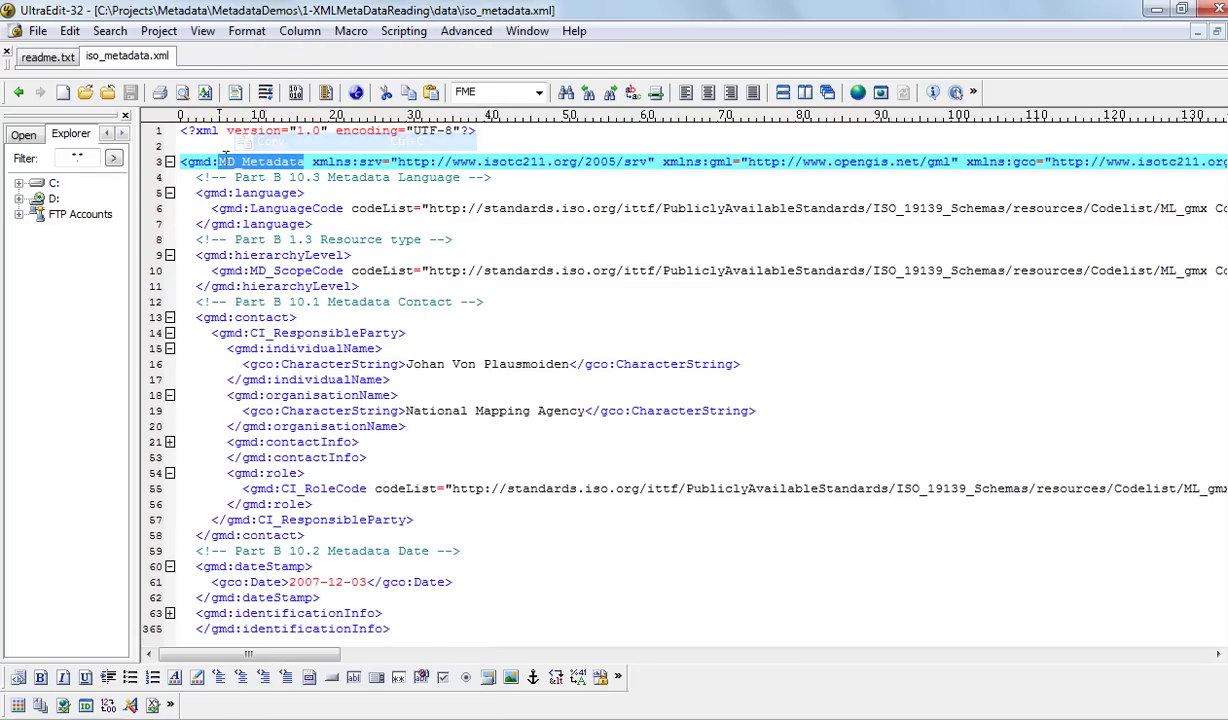
pyautogui.click(1156, 9)
pyautogui.click(497, 148)
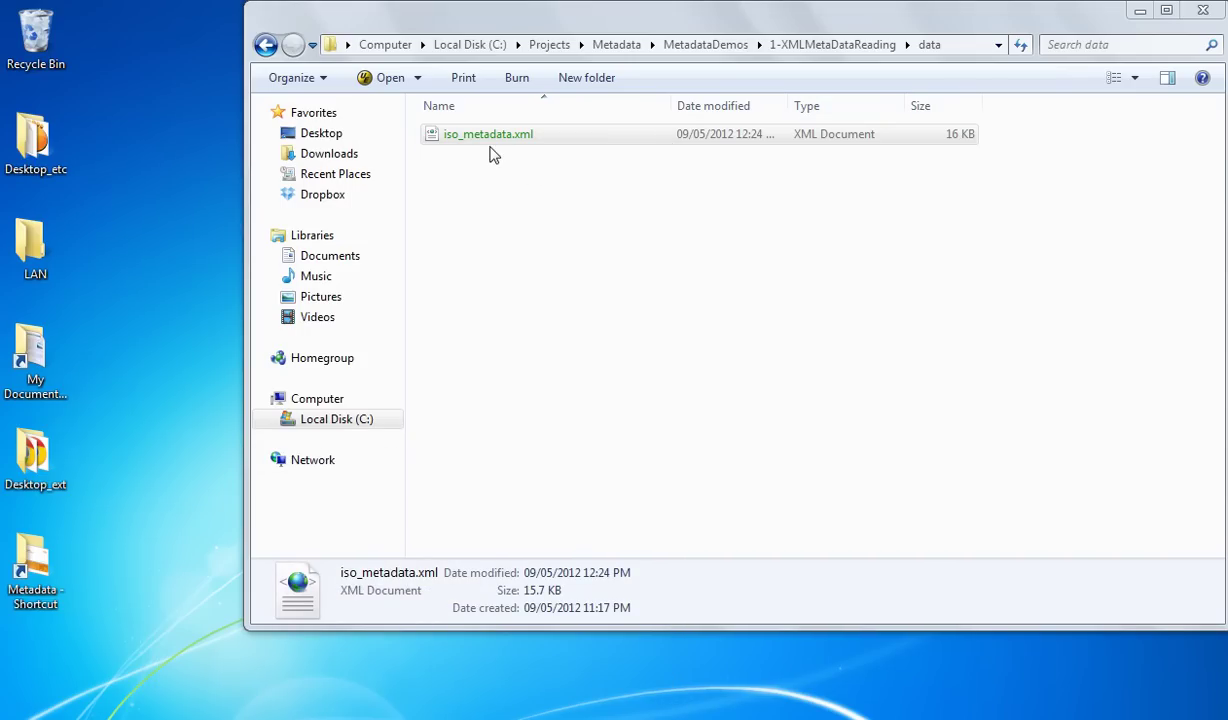
# Step: Open iso_metadata.xml with FME Workbench from the Explorer context menu
pyautogui.rightClick(488, 141)
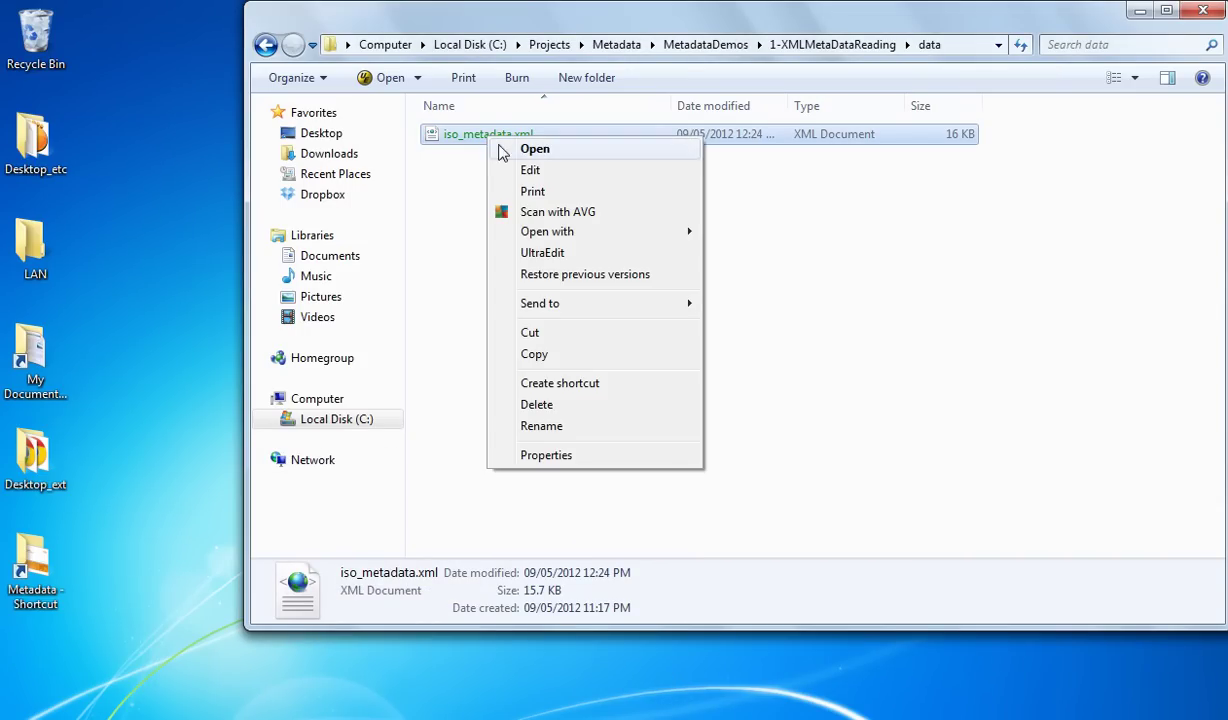
pyautogui.moveTo(600, 231)
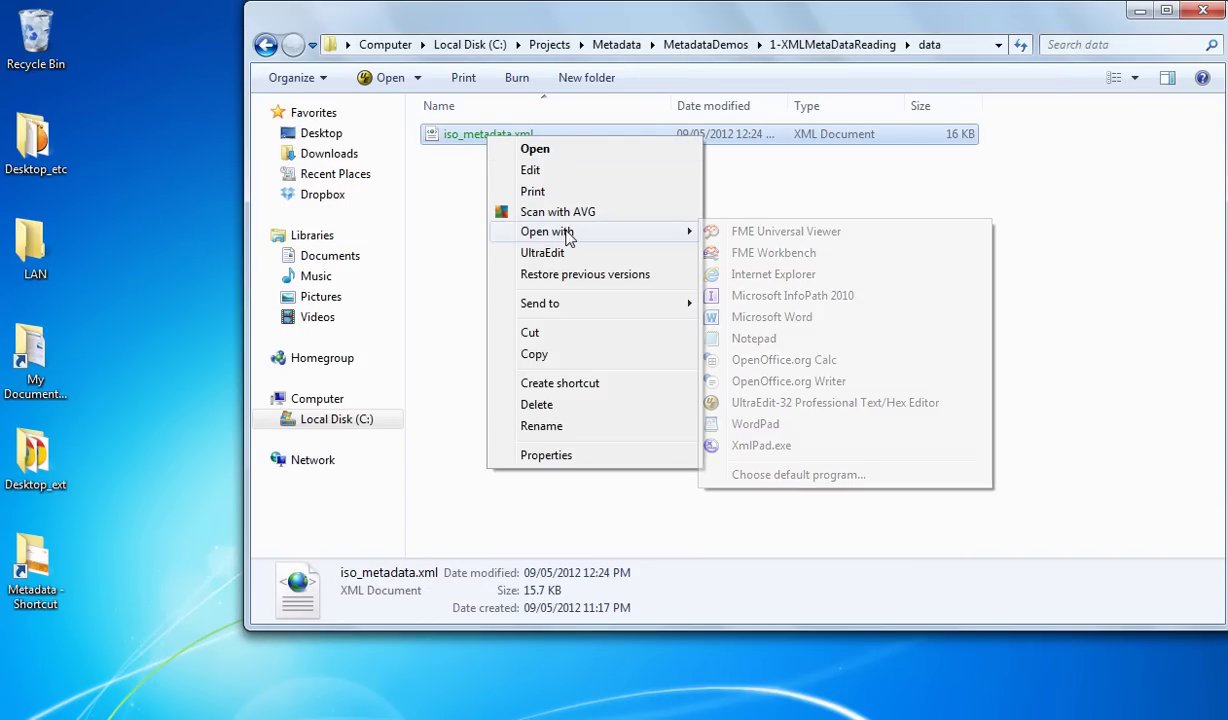
pyautogui.click(785, 252)
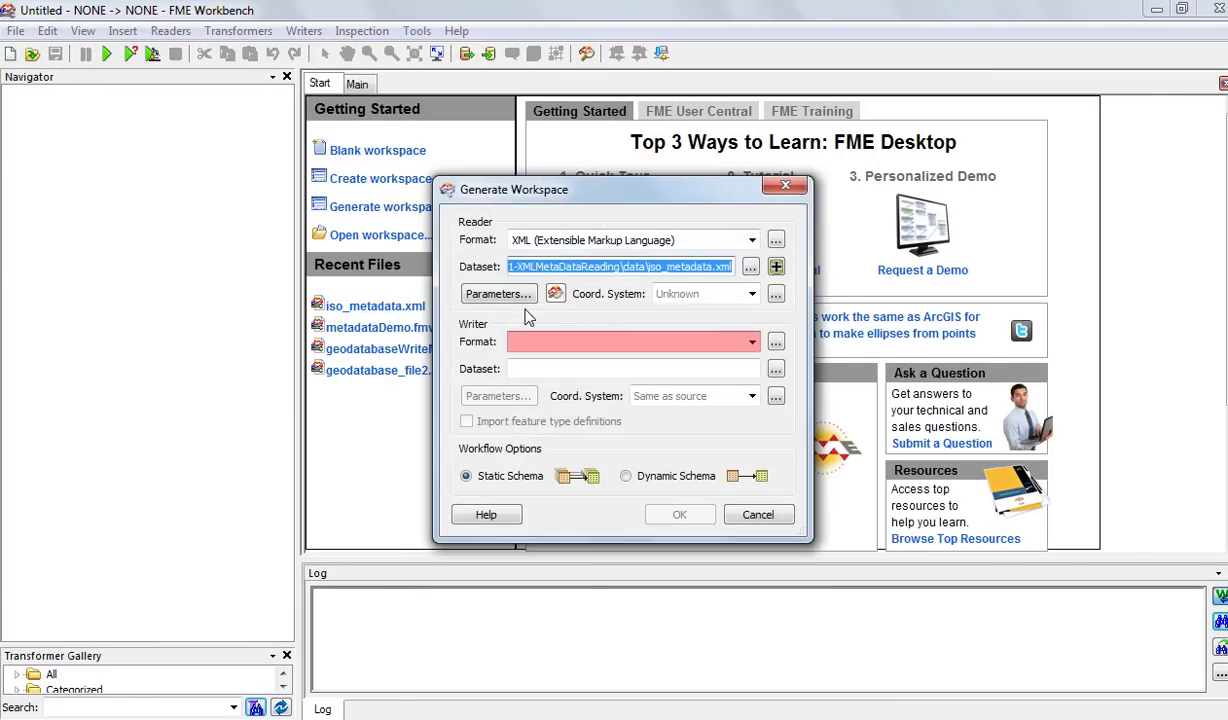
# Step: Set the XML reader to match MD_Metadata elements with flattening enabled
pyautogui.click(490, 290)
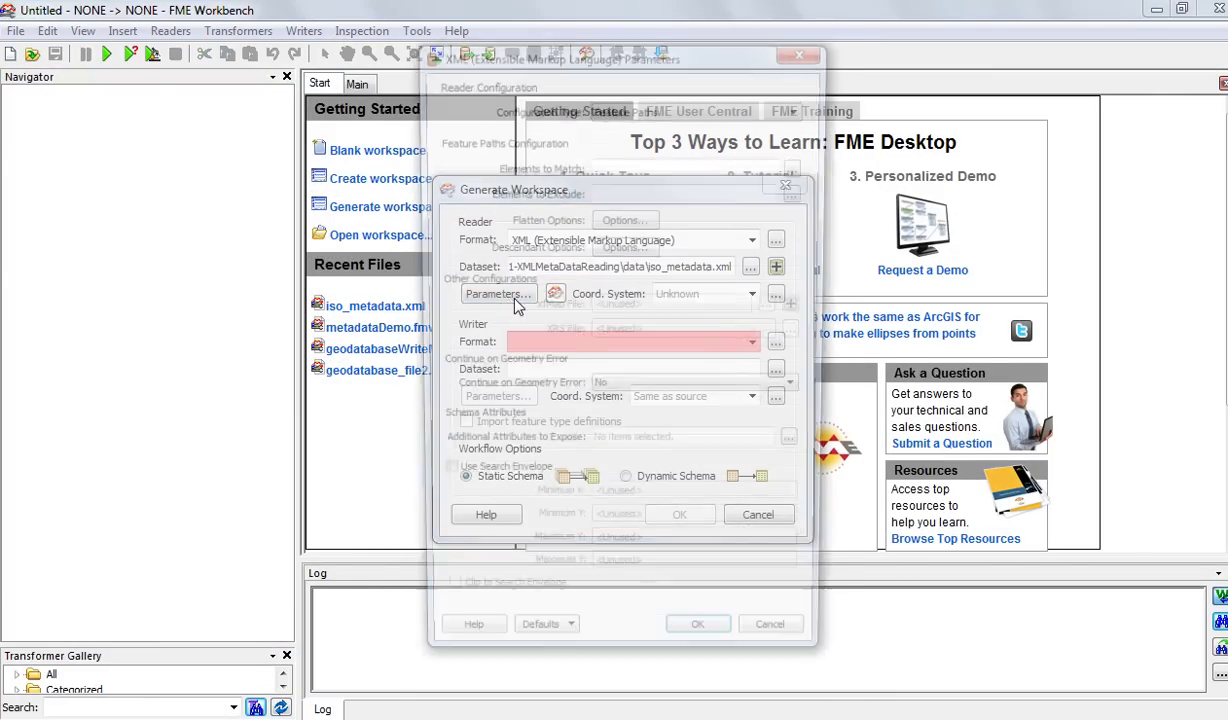
pyautogui.click(652, 168)
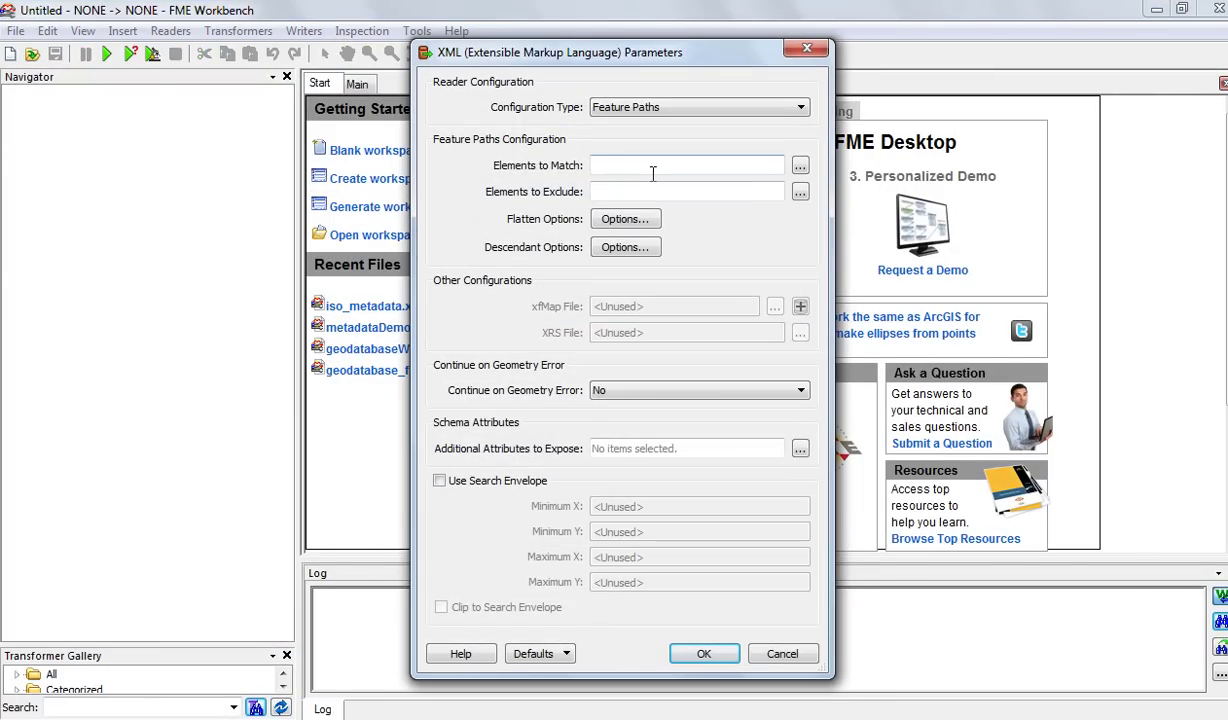
pyautogui.write('MD_Metadata')
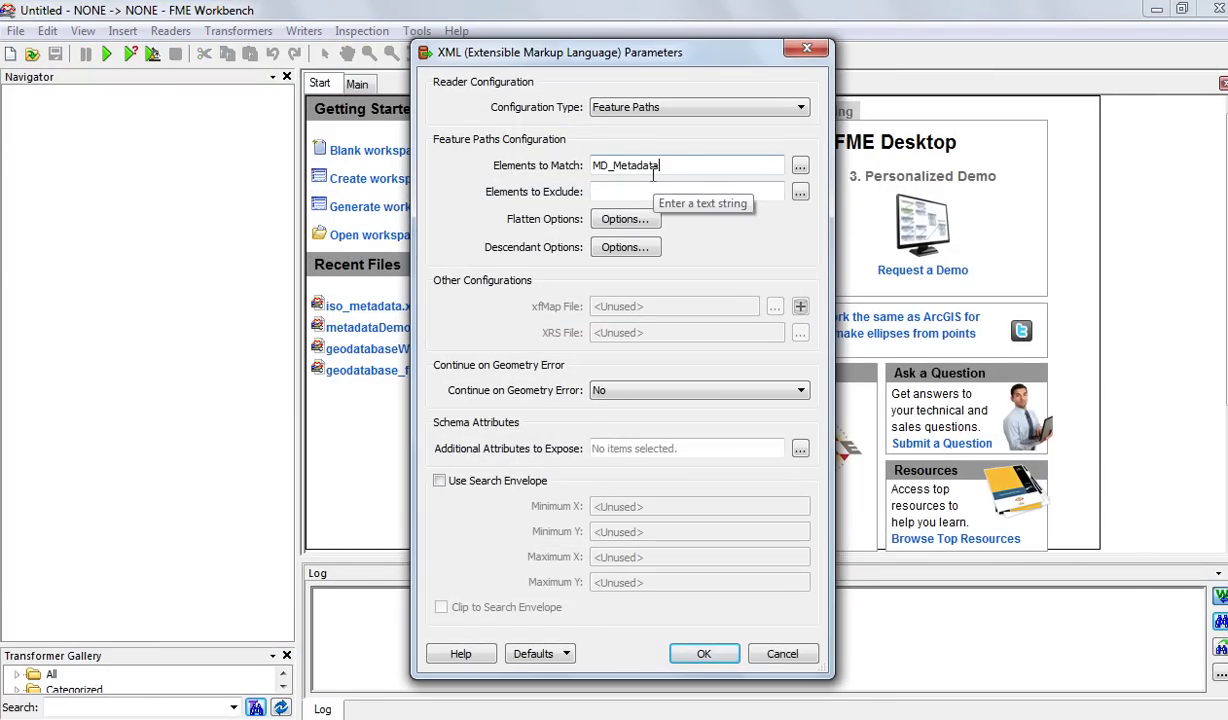
pyautogui.click(600, 220)
pyautogui.click(487, 224)
pyautogui.click(680, 505)
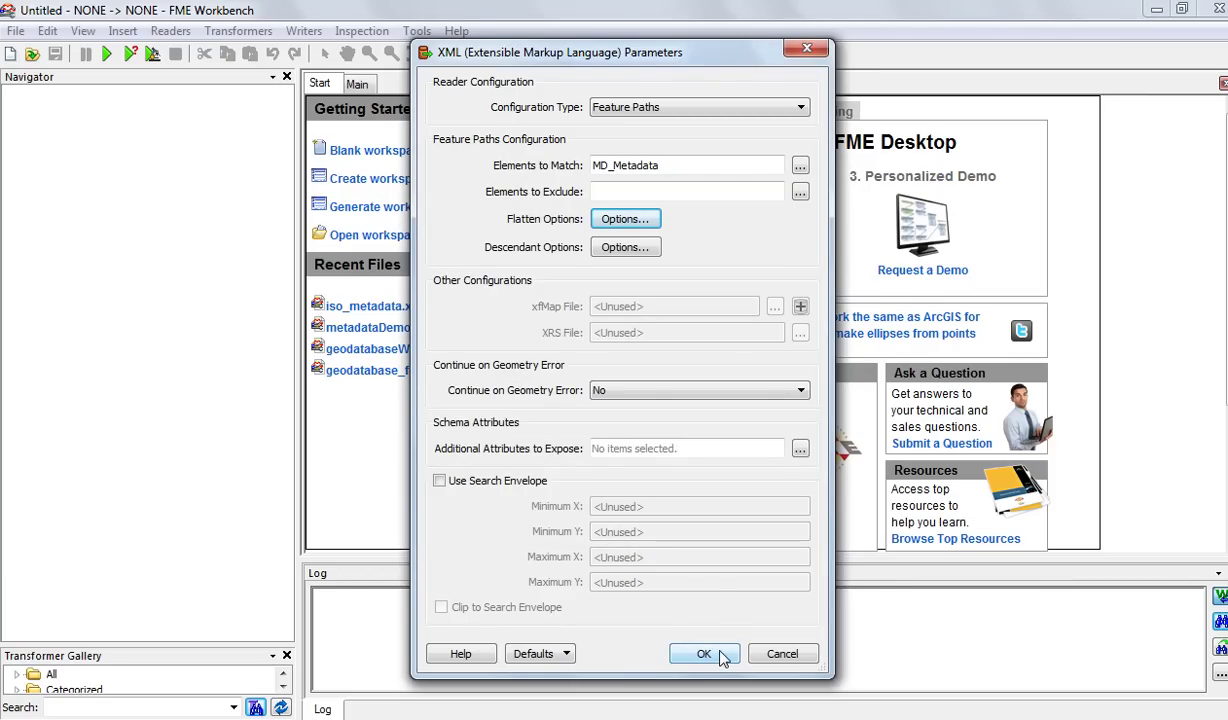
pyautogui.click(703, 653)
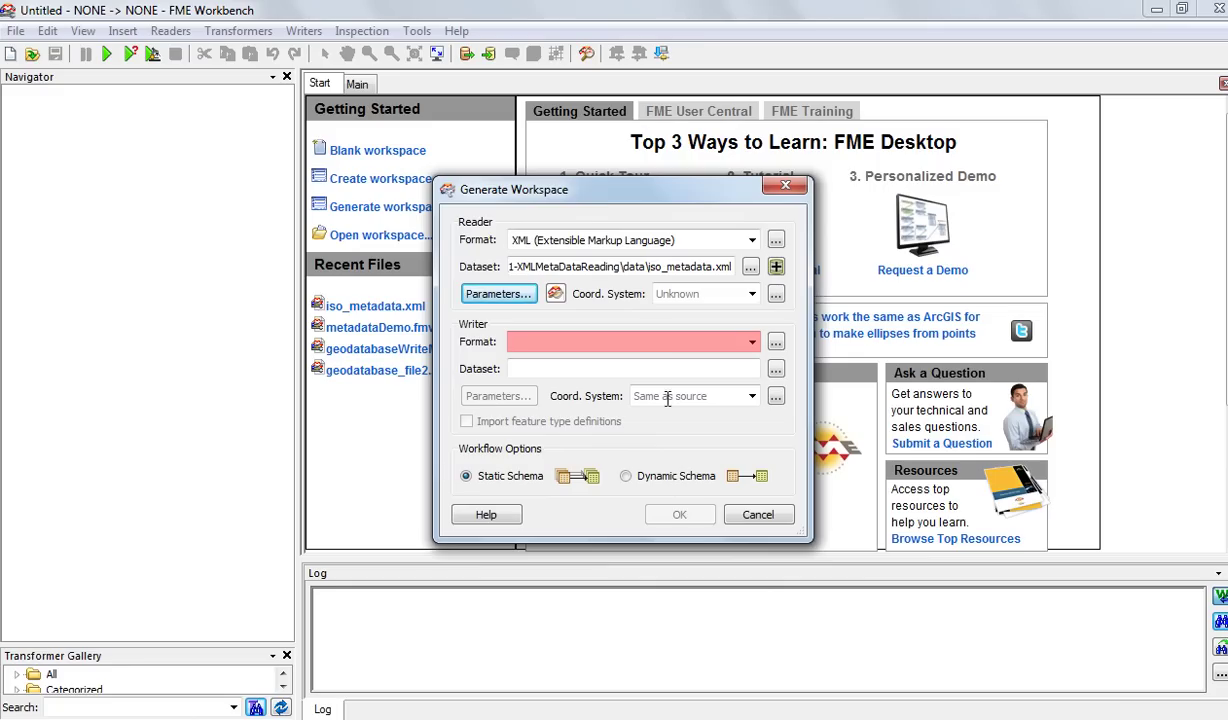
# Step: Choose FME Feature Store (FFS) output with dataset asd and generate the workspace
pyautogui.click(658, 340)
pyautogui.click(658, 340)
pyautogui.click(660, 342)
pyautogui.write('ffs')
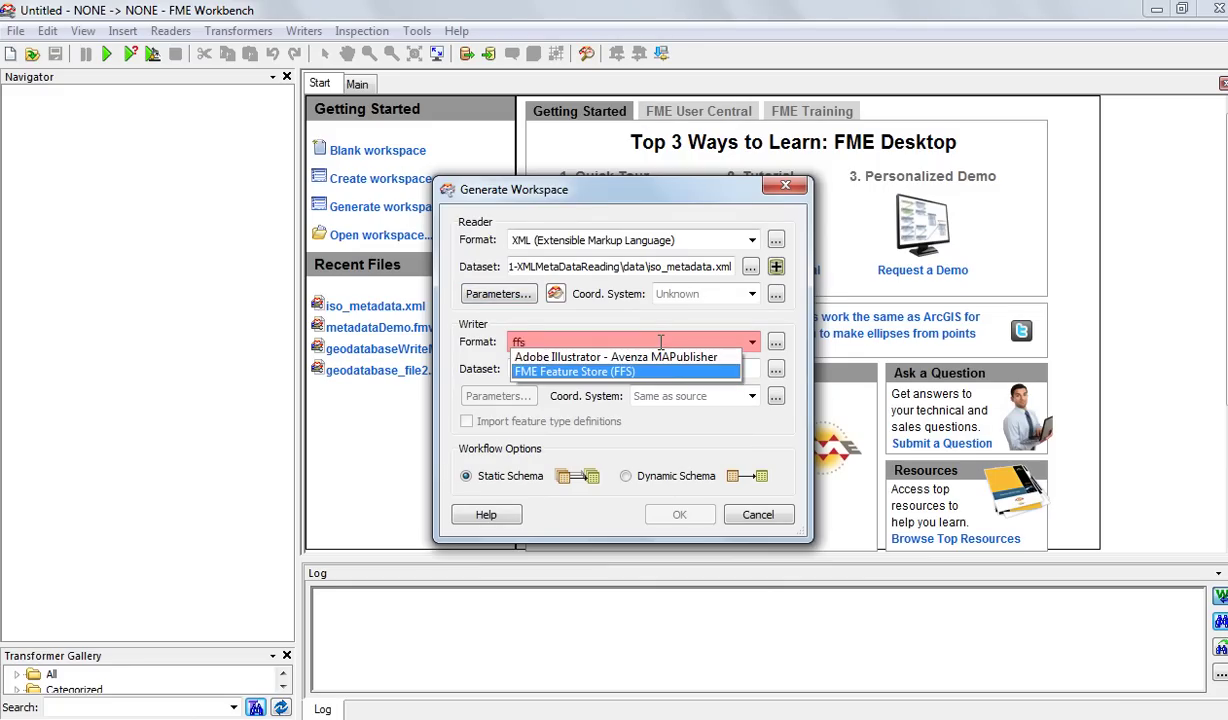
pyautogui.click(660, 370)
pyautogui.write('asd')
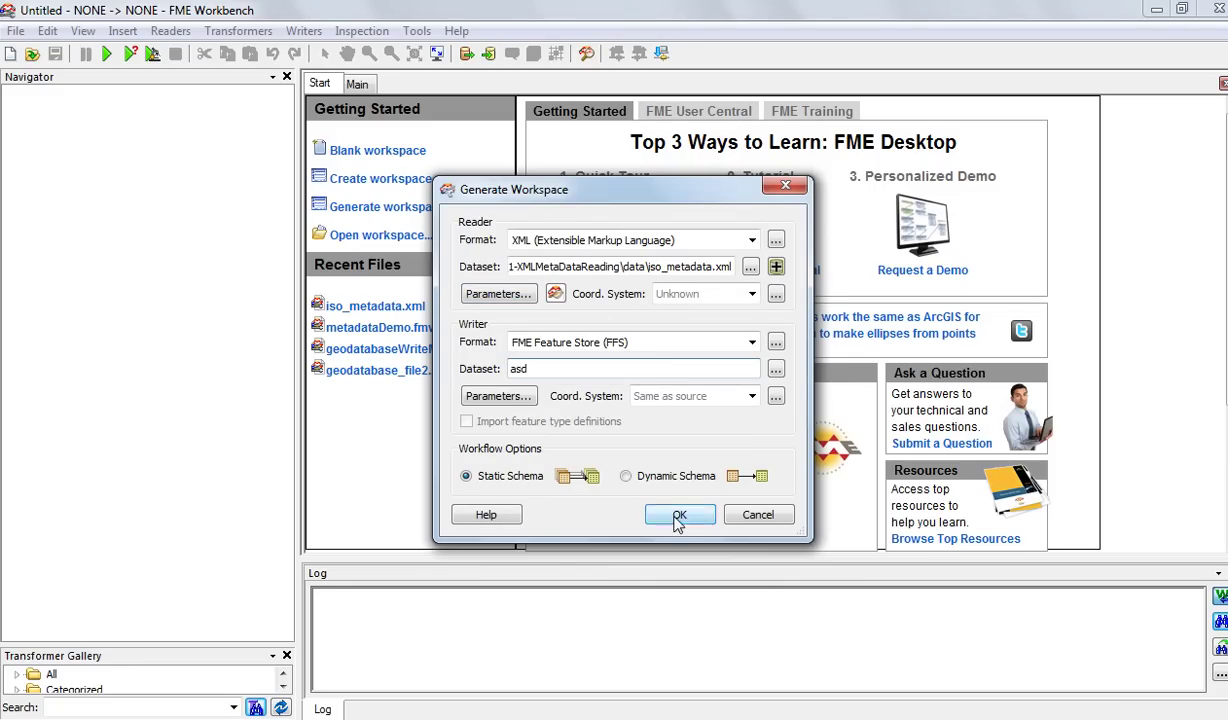
pyautogui.click(679, 514)
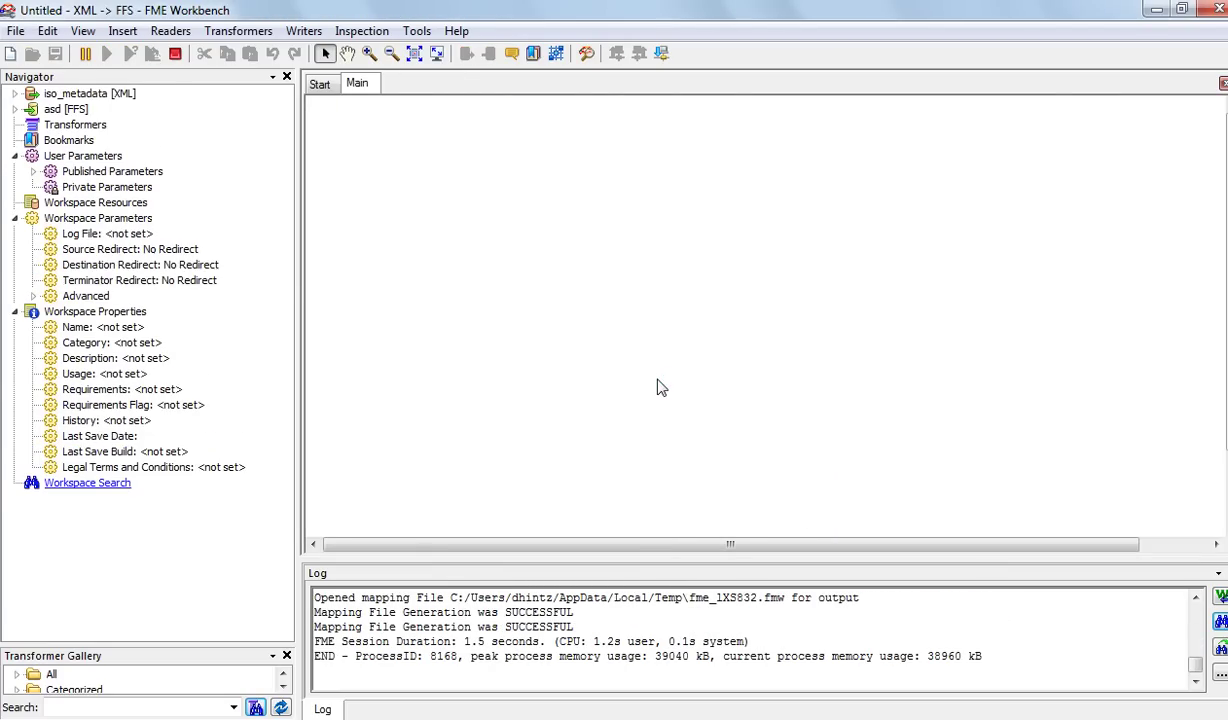
# Step: Expand the reader and writer feature types and review MD_Metadata's flattened user attributes
pyautogui.click(345, 140)
pyautogui.click(348, 140)
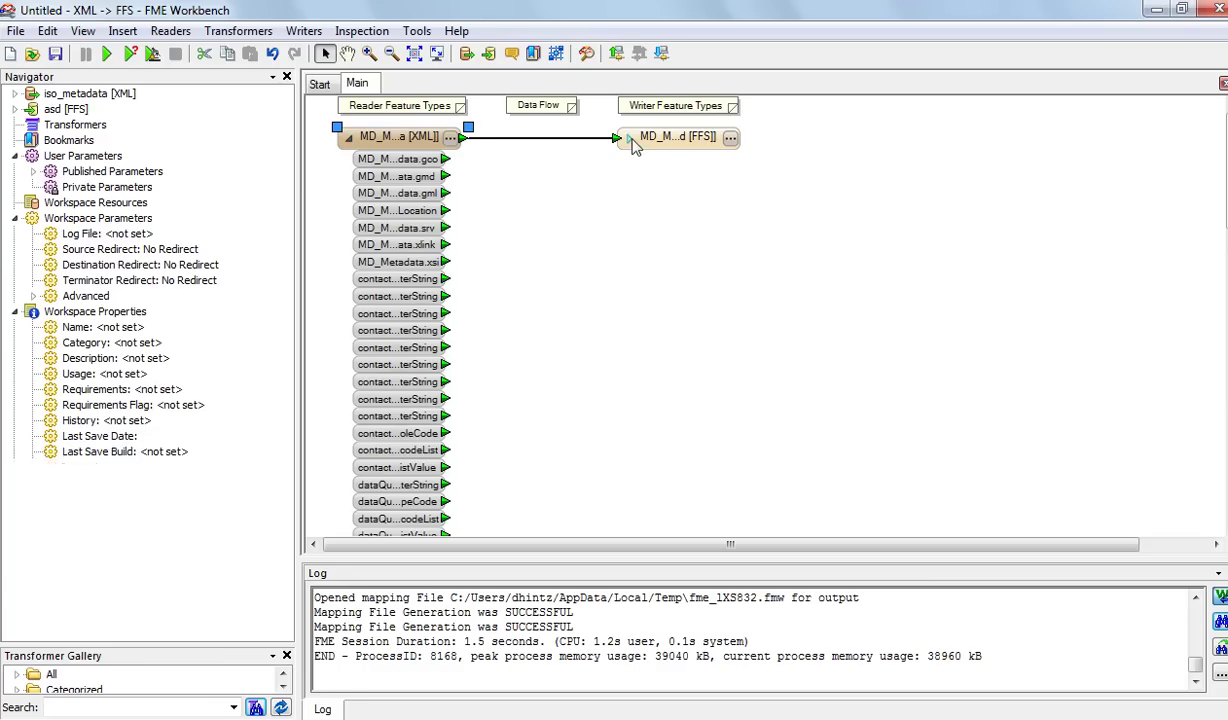
pyautogui.click(629, 139)
pyautogui.click(450, 137)
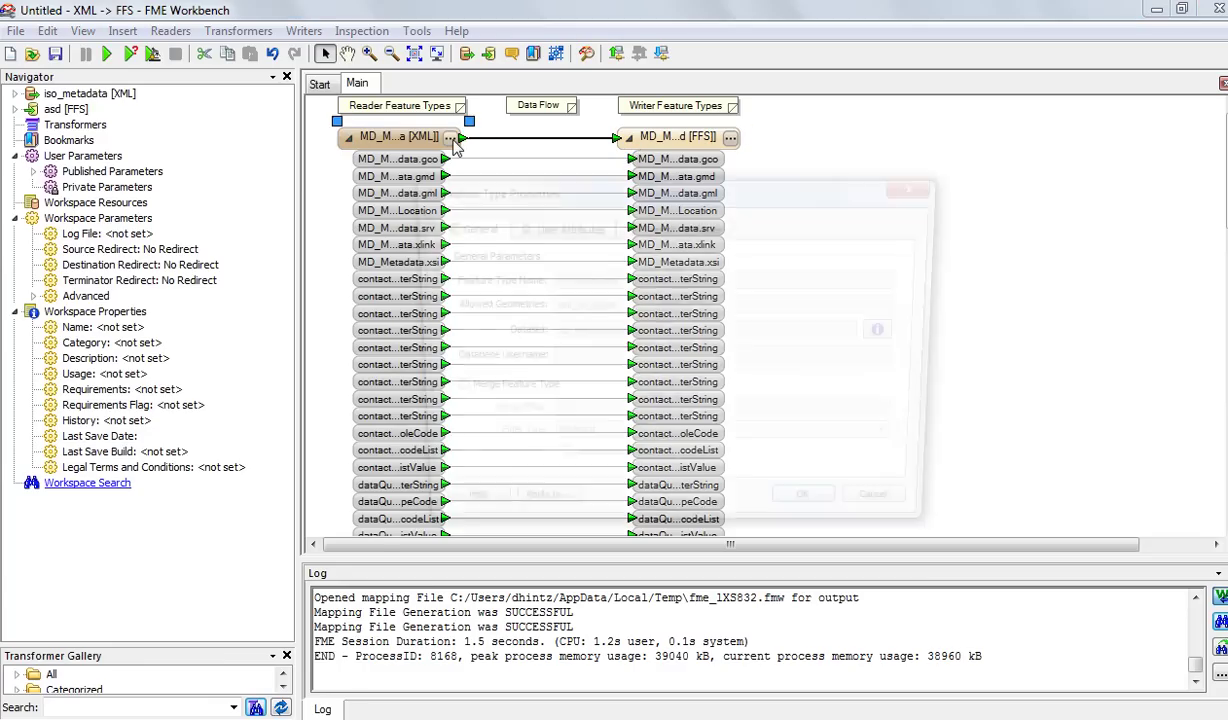
pyautogui.click(585, 227)
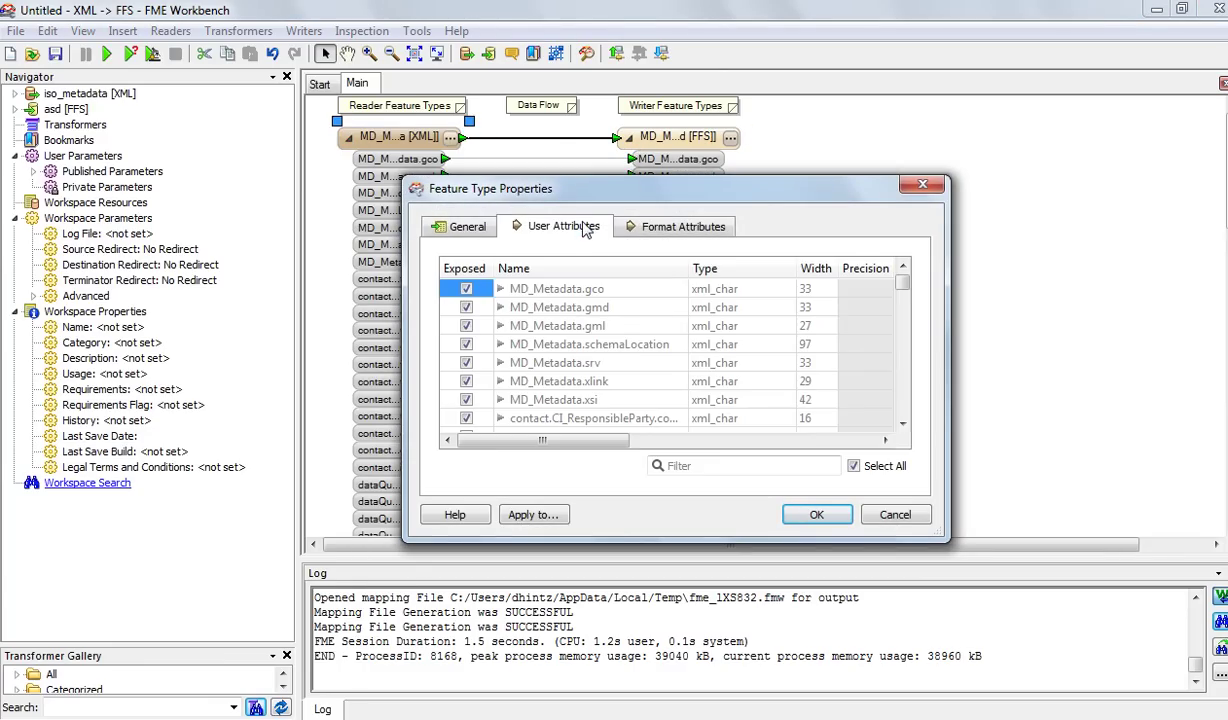
pyautogui.moveTo(901, 283); pyautogui.dragTo(914, 398)
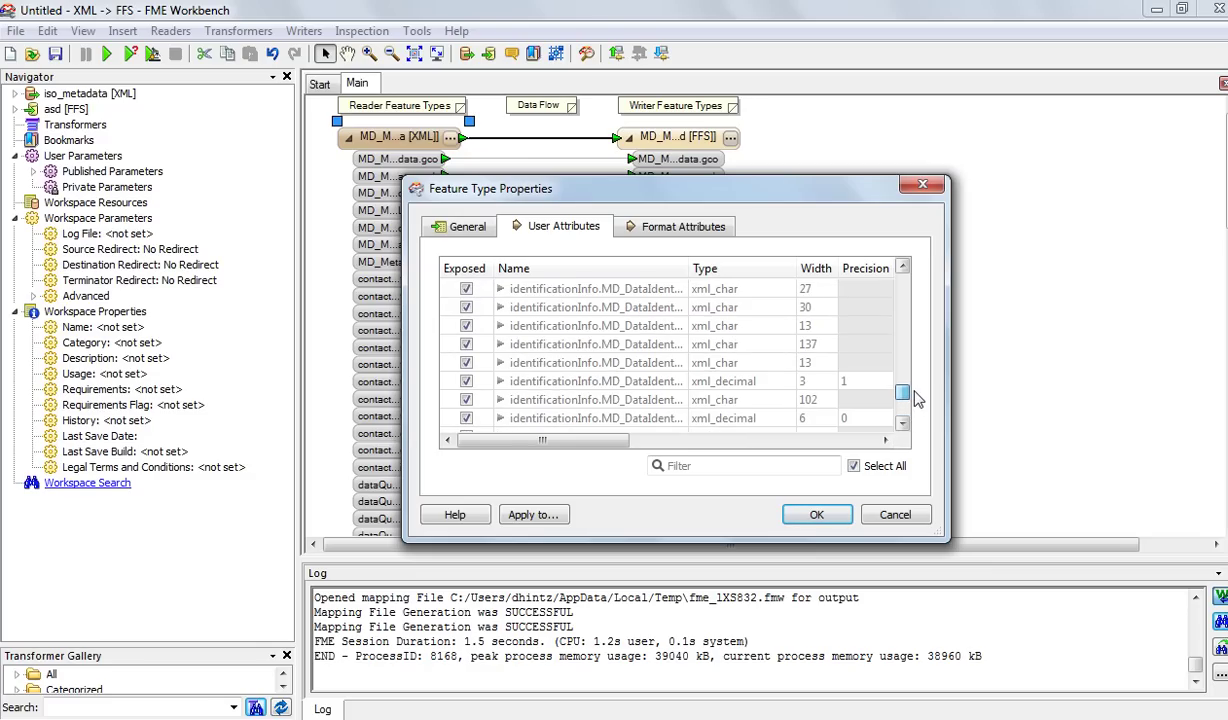
pyautogui.click(878, 514)
# Step: Redirect the writer output to the inspection application and run the translation
pyautogui.click(303, 31)
pyautogui.click(358, 241)
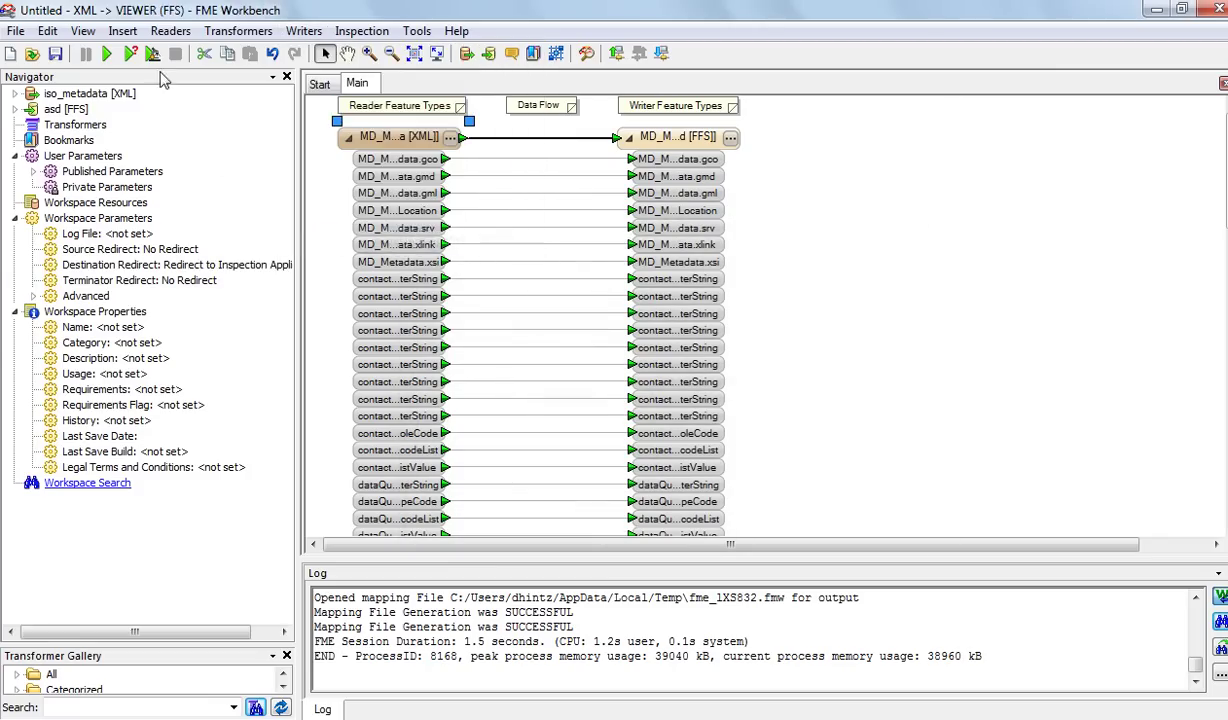
pyautogui.click(106, 53)
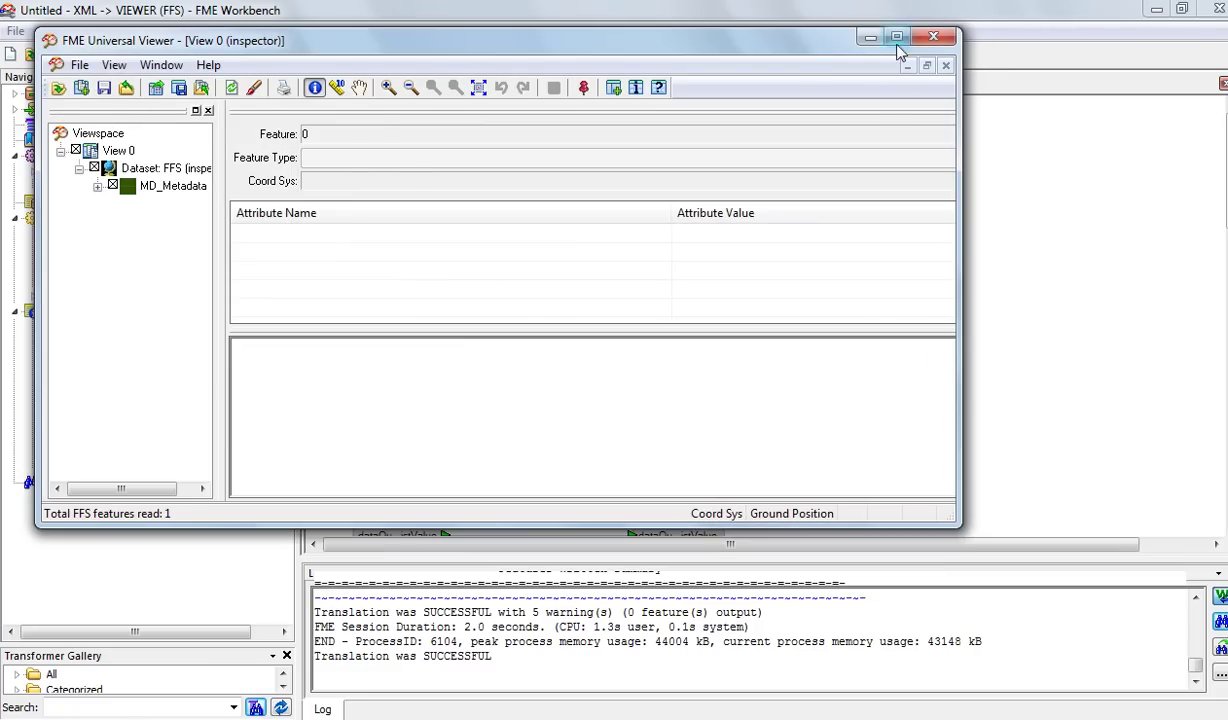
# Step: Inspect the MD_Metadata feature's flattened attributes in Universal Viewer, paging through them, then close it
pyautogui.click(868, 42)
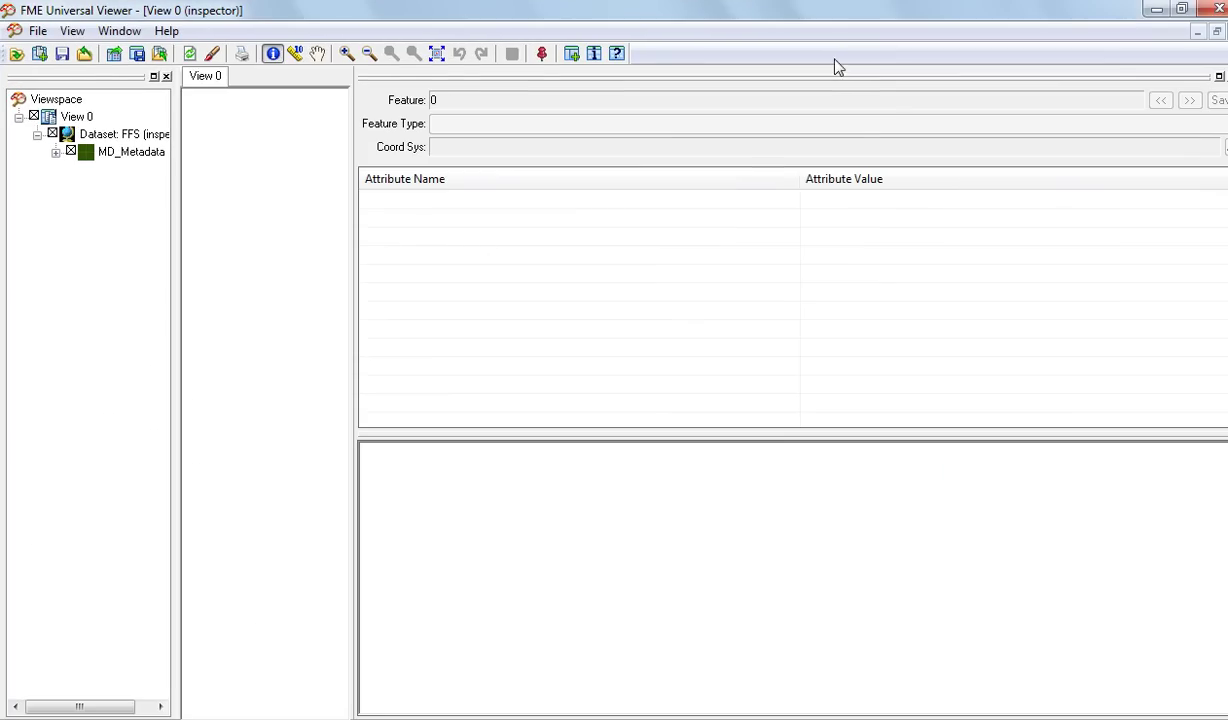
pyautogui.click(595, 55)
pyautogui.click(1181, 9)
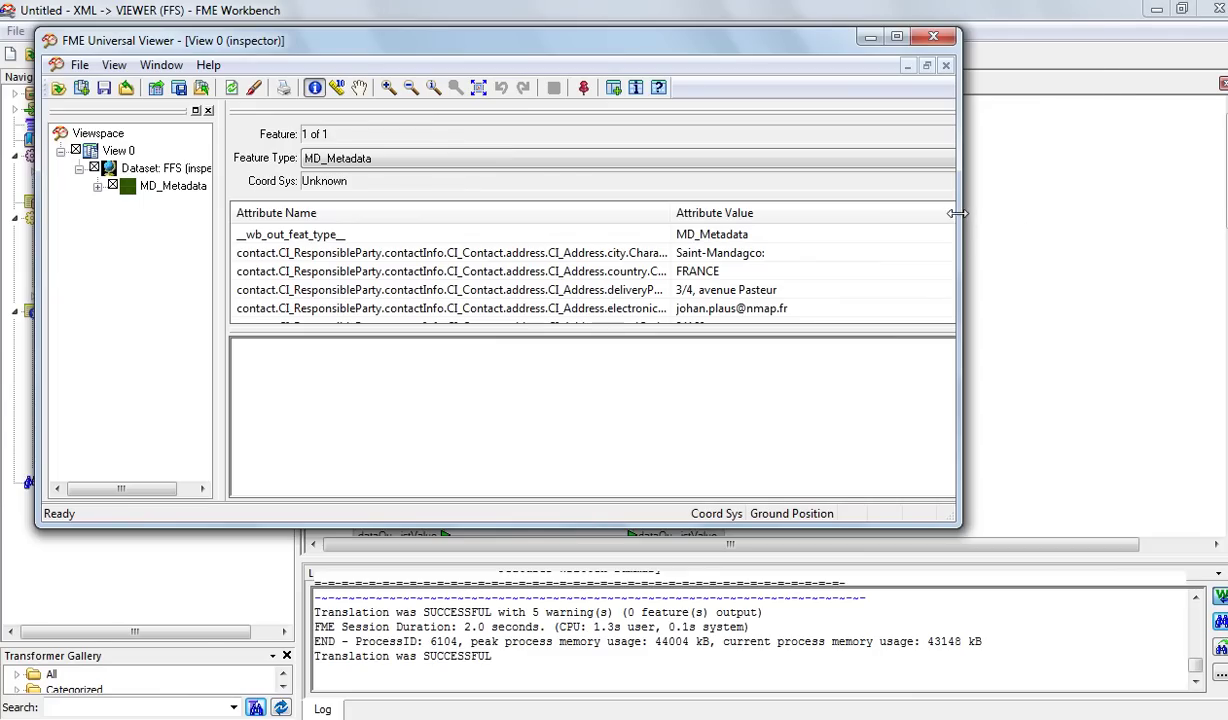
pyautogui.moveTo(960, 213); pyautogui.dragTo(1190, 214)
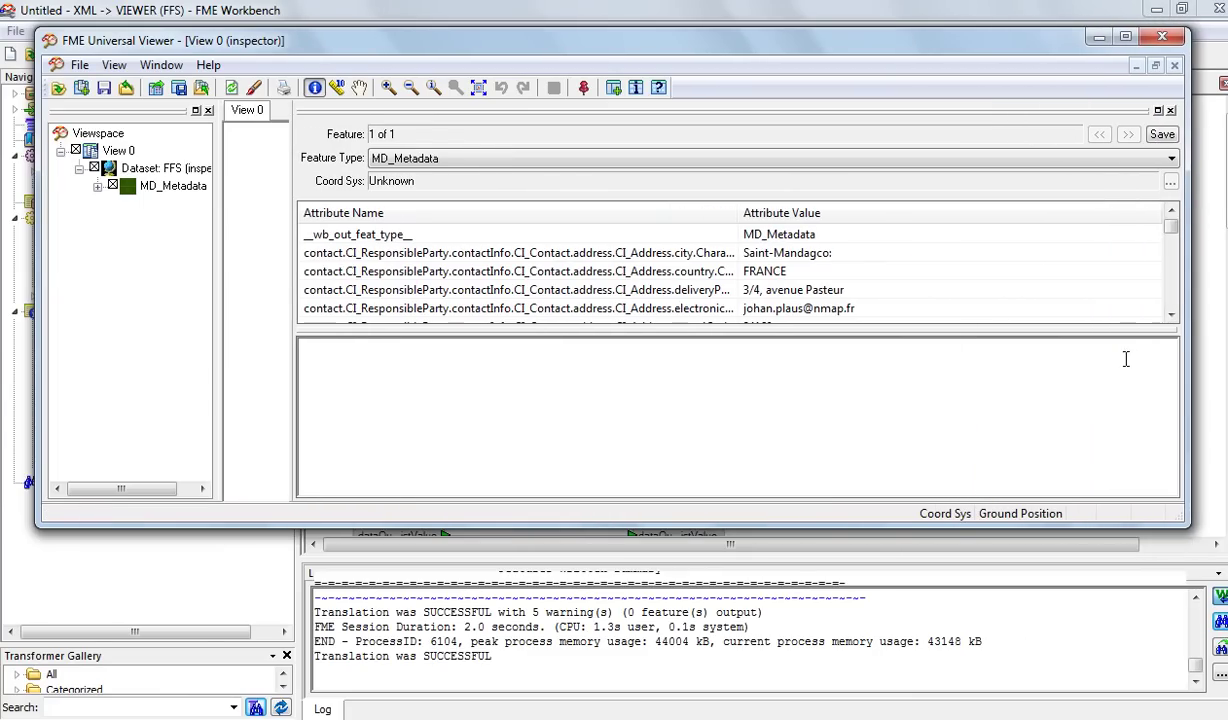
pyautogui.moveTo(1128, 330); pyautogui.dragTo(1110, 435)
pyautogui.click(1175, 373)
pyautogui.click(1175, 373)
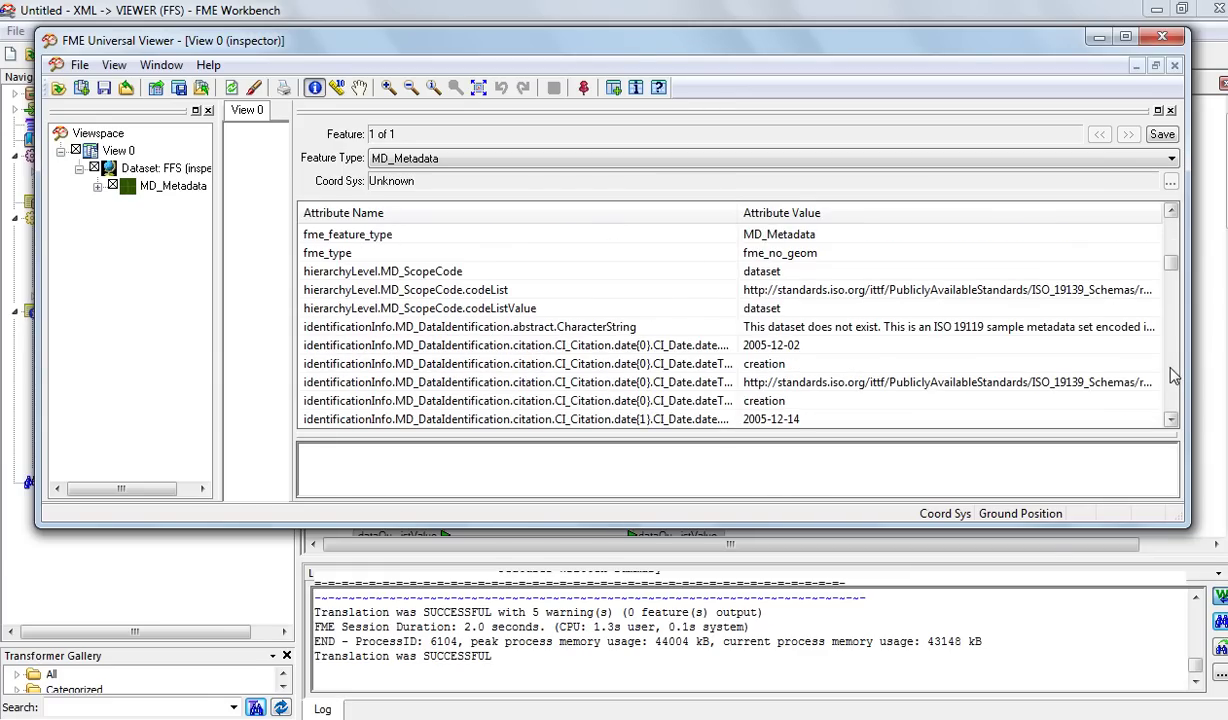
pyautogui.click(1175, 373)
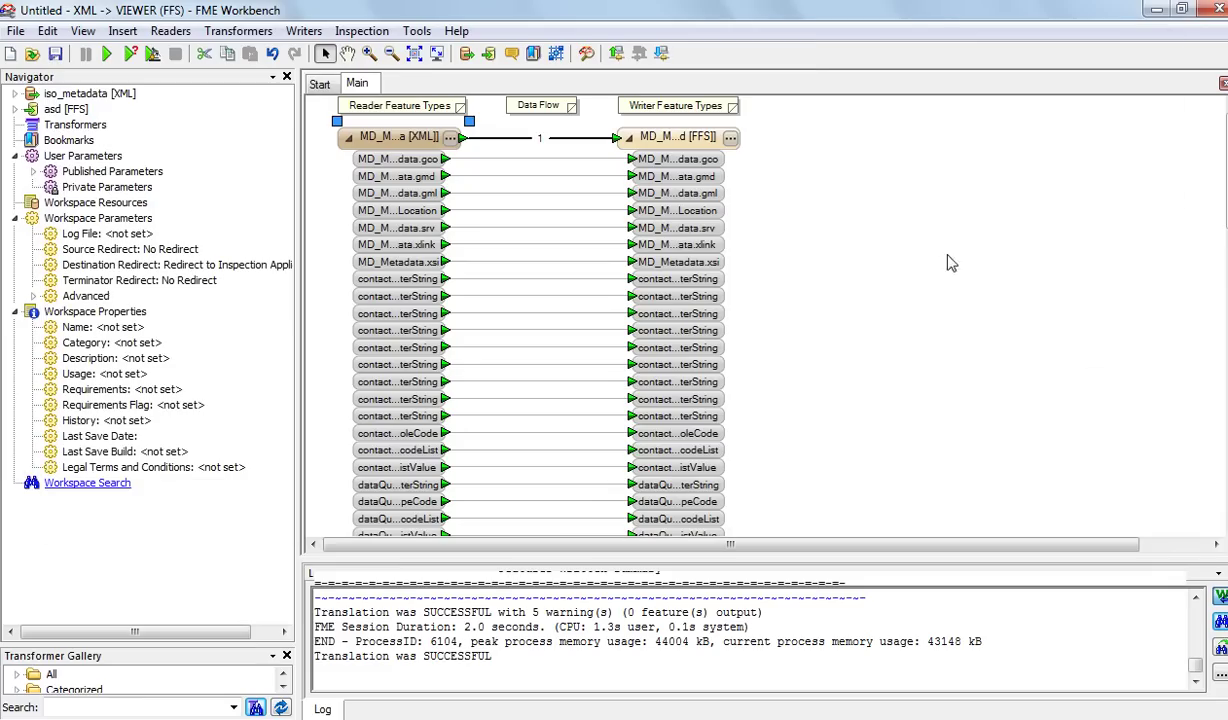
pyautogui.click(1162, 37)
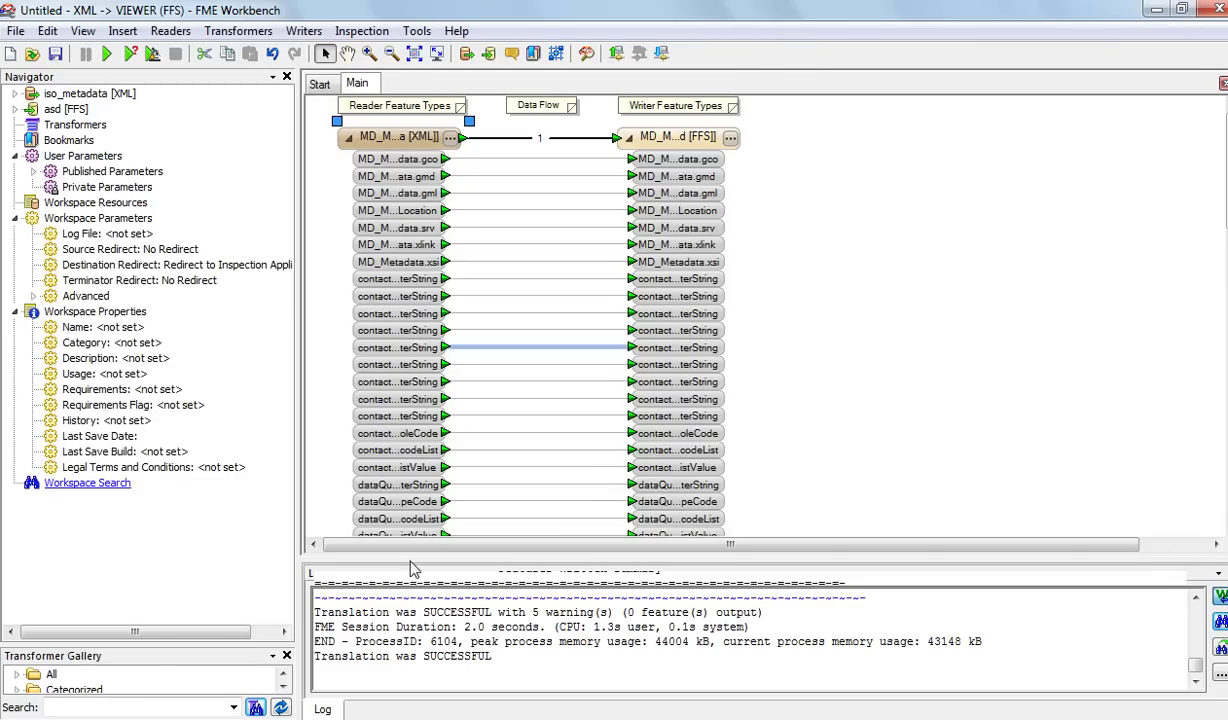
# Step: Close Workbench without saving and reopen iso_metadata.xml in UltraEdit at the contact's individualName element
pyautogui.click(1219, 9)
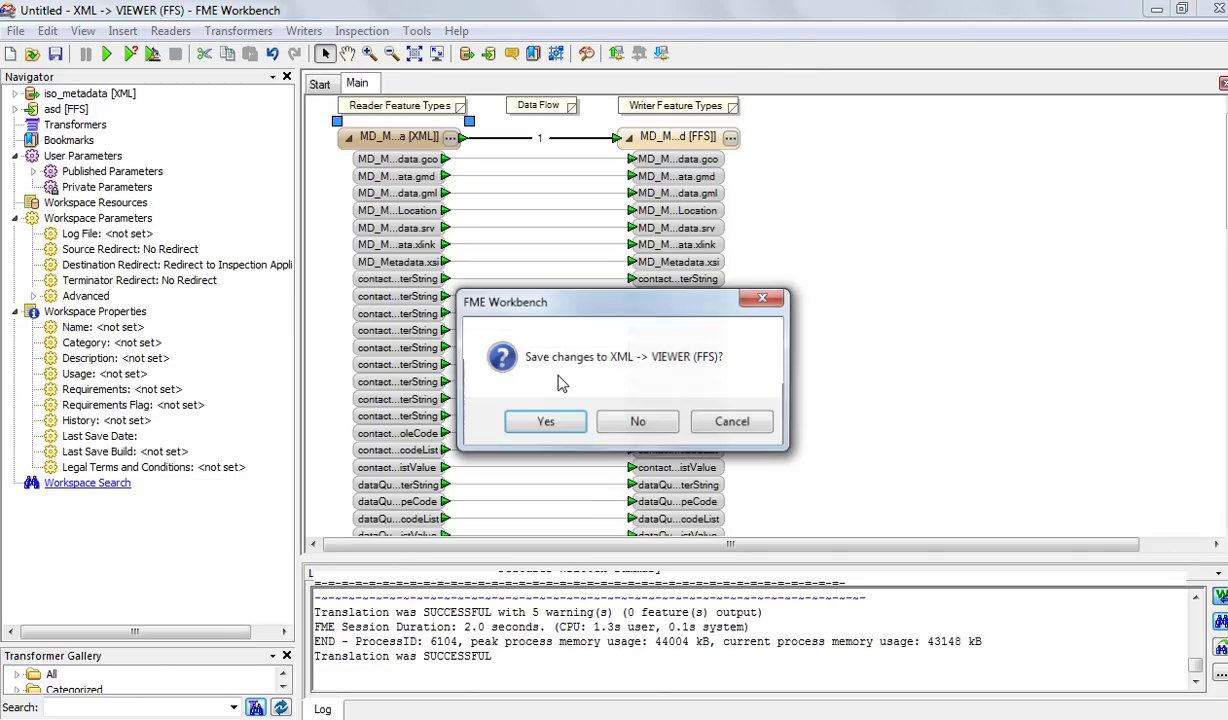
pyautogui.click(636, 422)
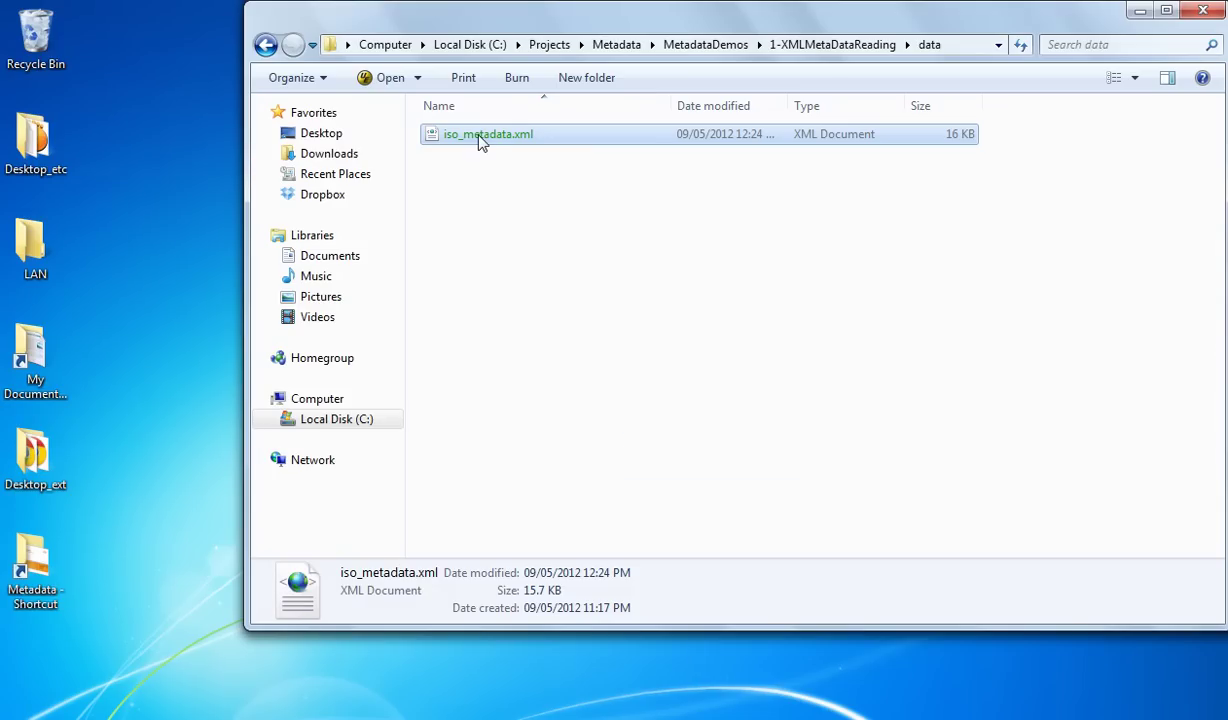
pyautogui.rightClick(479, 143)
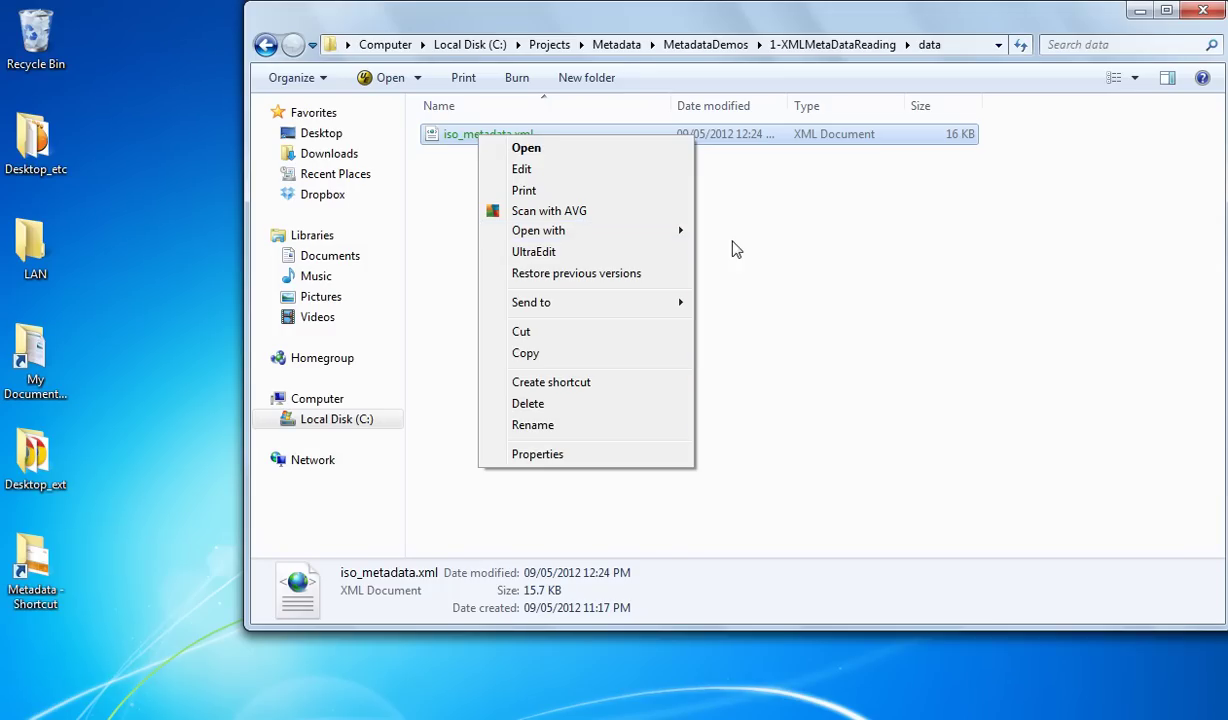
pyautogui.click(868, 198)
pyautogui.click(868, 198)
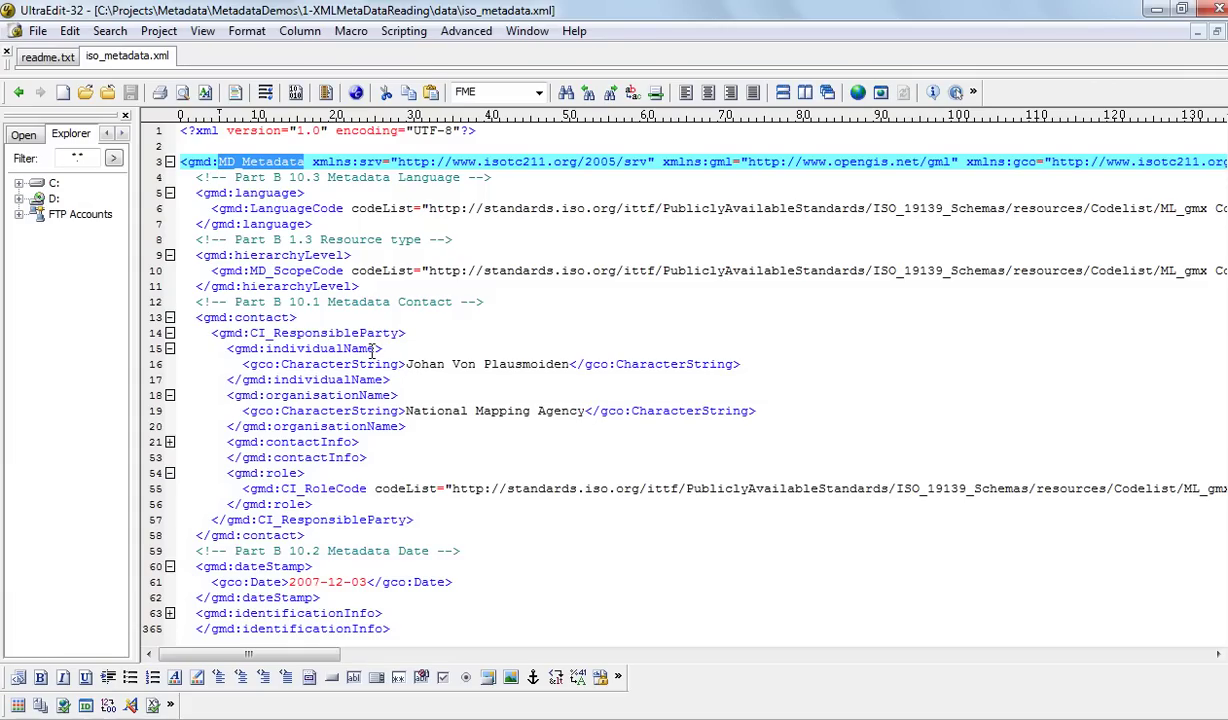
pyautogui.click(370, 348)
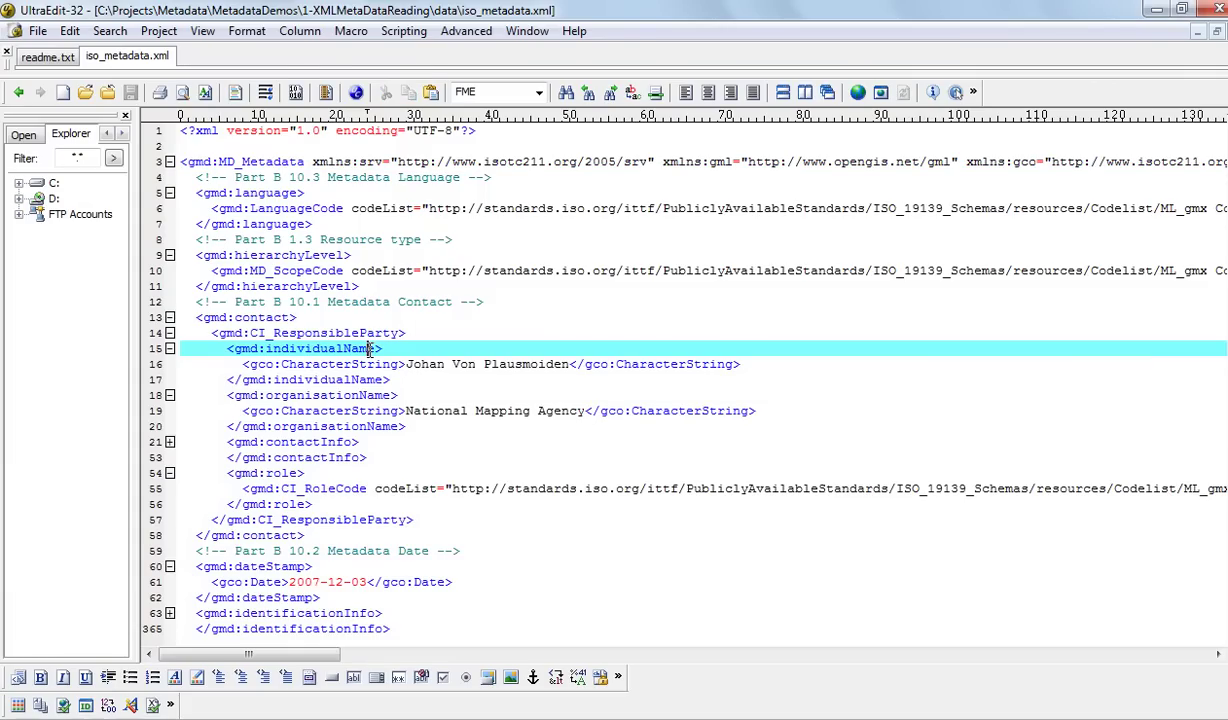
# Step: Unfold the identificationInfo block at line 63, select MD_DataIdentification, then minimise UltraEdit
pyautogui.click(257, 316)
pyautogui.scroll(-5, 409, 325)
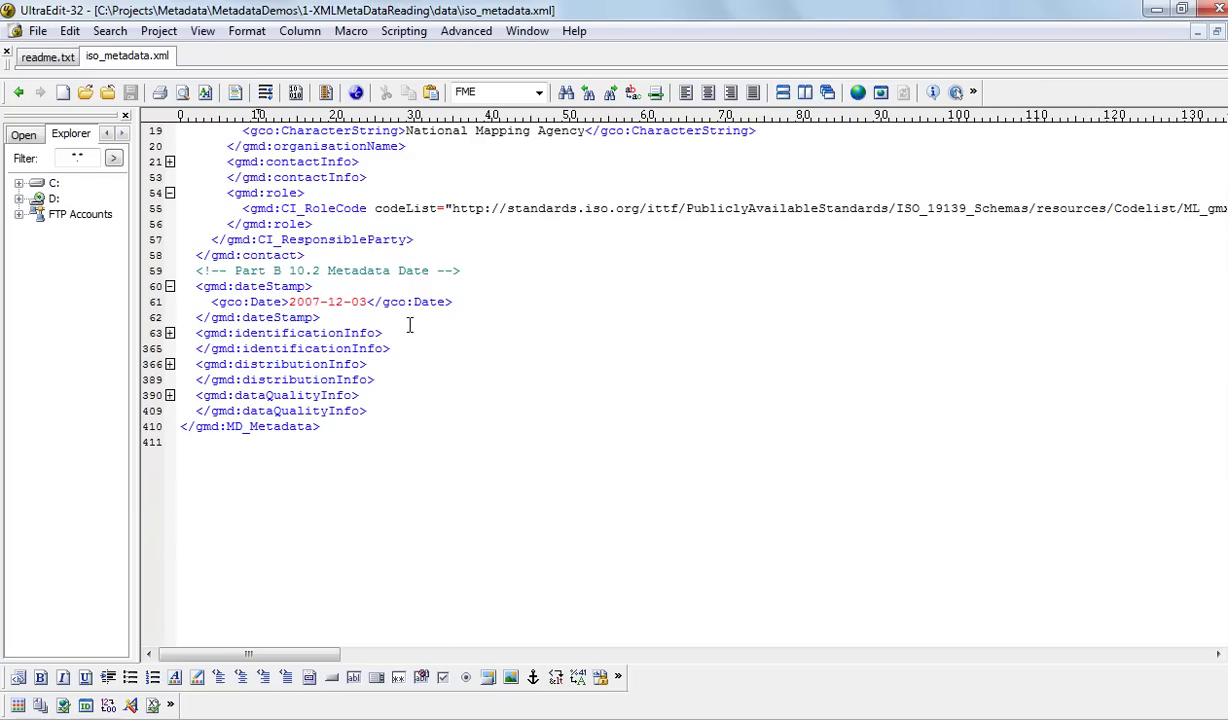
pyautogui.click(170, 333)
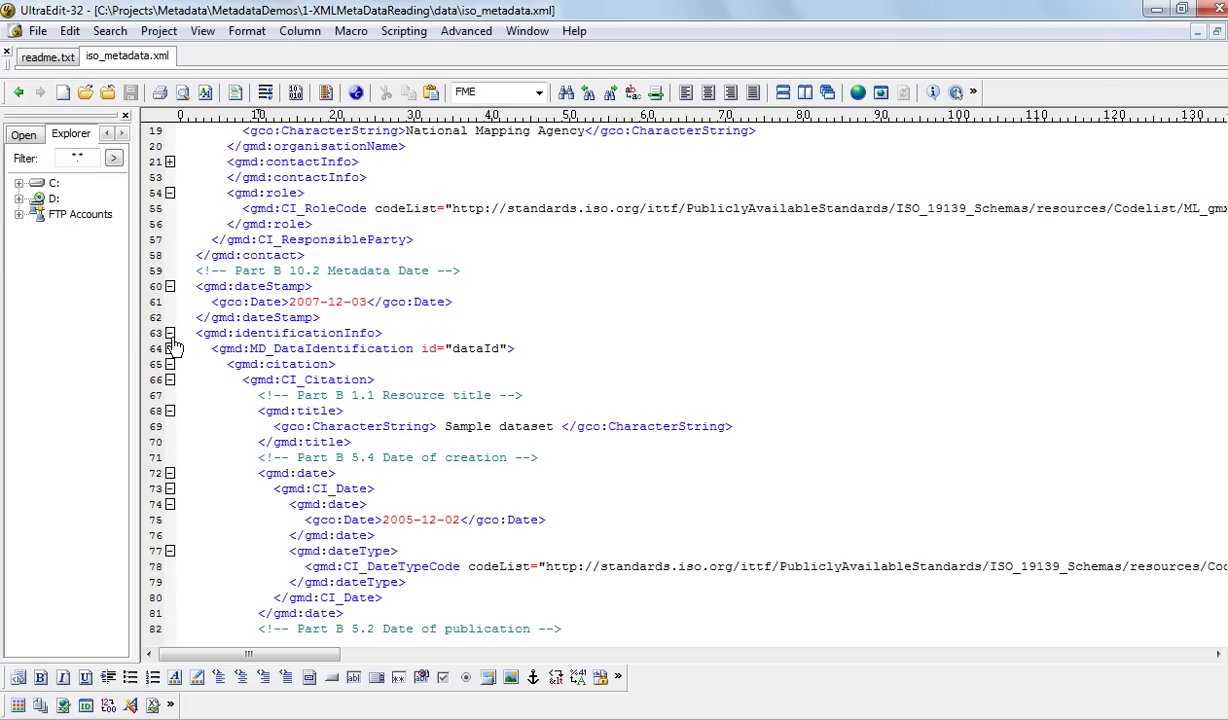
pyautogui.click(419, 348)
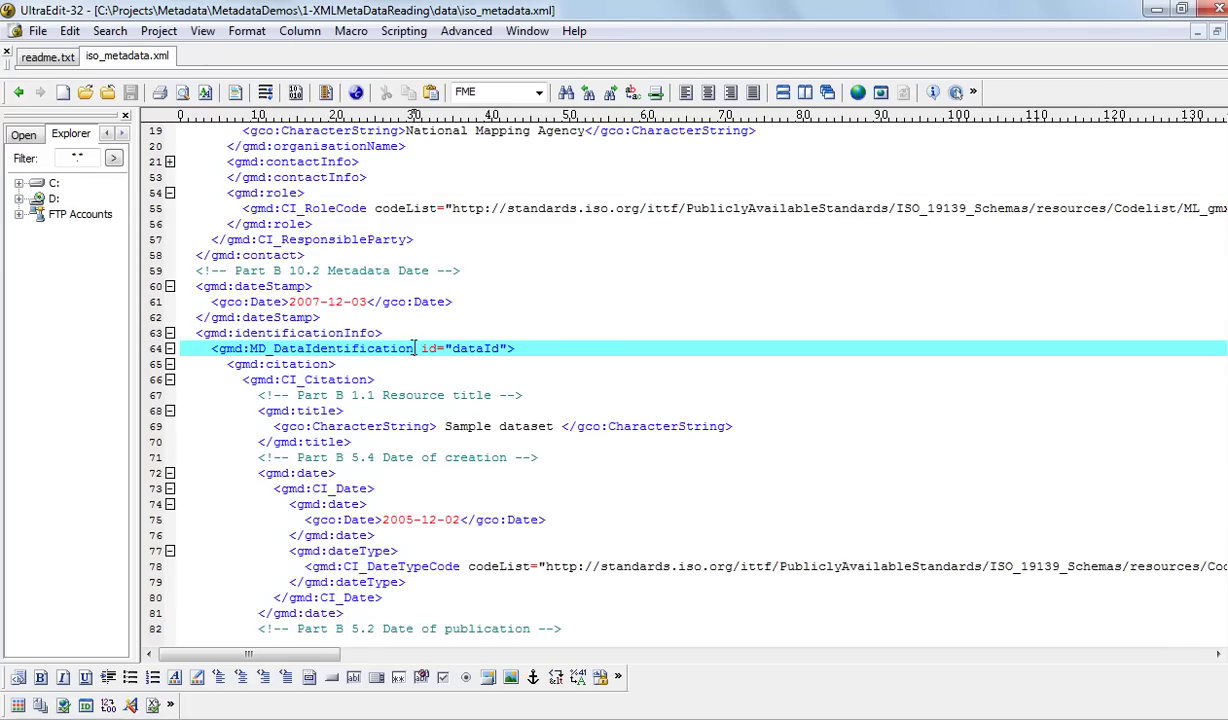
pyautogui.moveTo(415, 348); pyautogui.dragTo(258, 348)
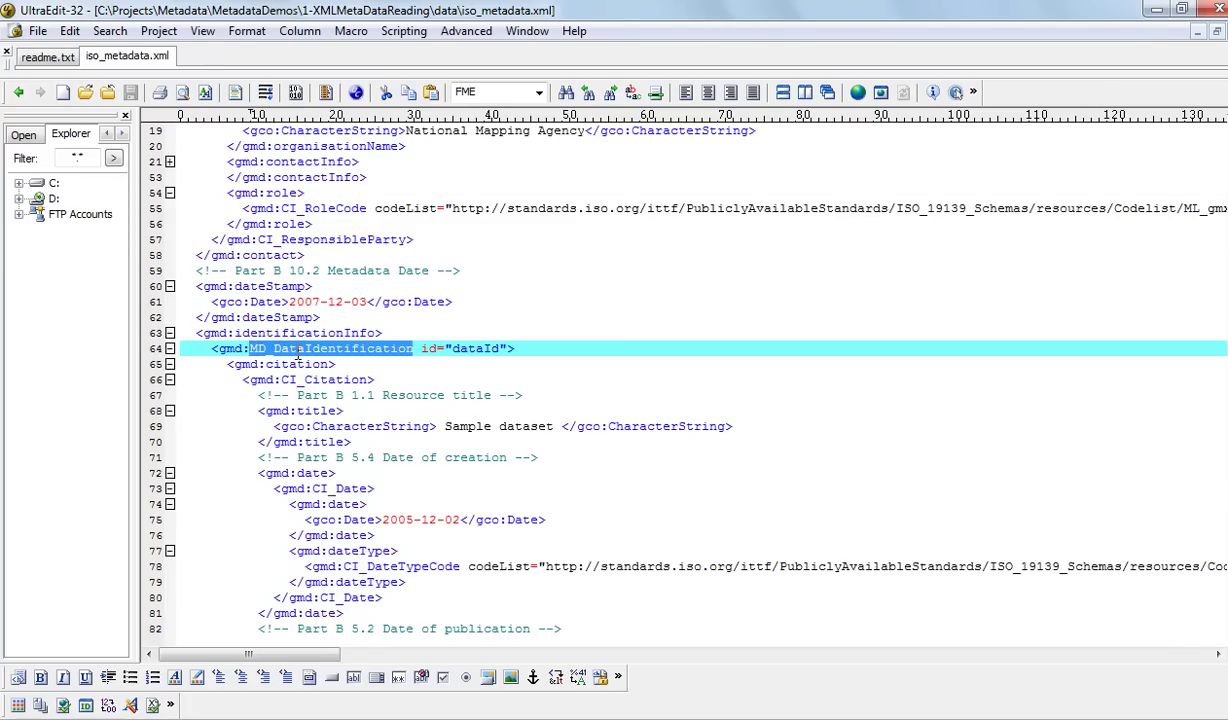
pyautogui.scroll(-9, 297, 360)
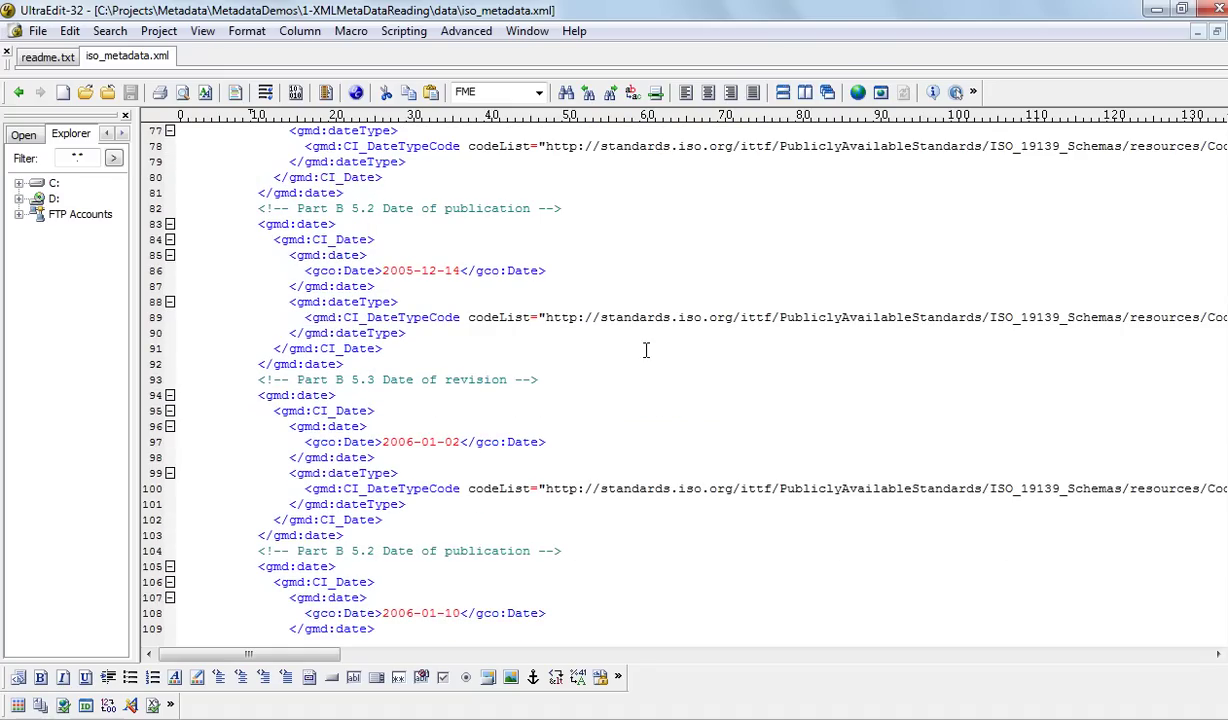
pyautogui.click(1155, 9)
# Step: Open iso_metadata.xml with FME Workbench and bring up its XML reader parameters
pyautogui.click(498, 139)
pyautogui.rightClick(498, 139)
pyautogui.moveTo(587, 245)
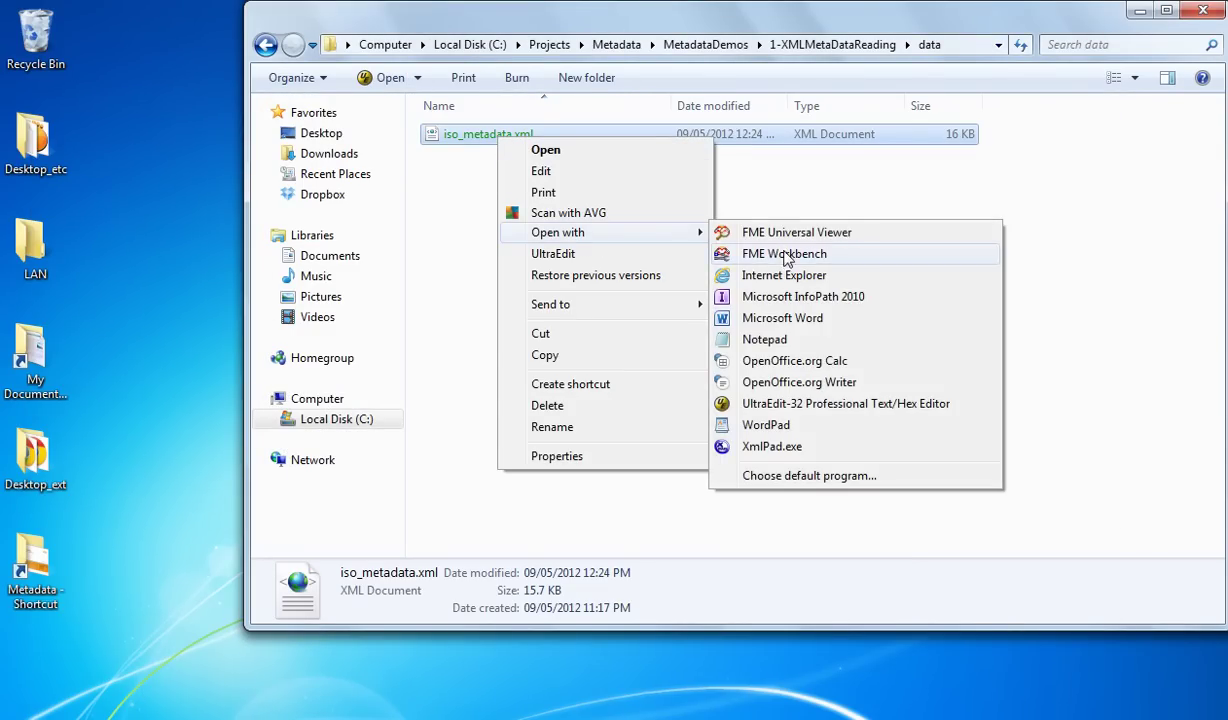
pyautogui.click(752, 237)
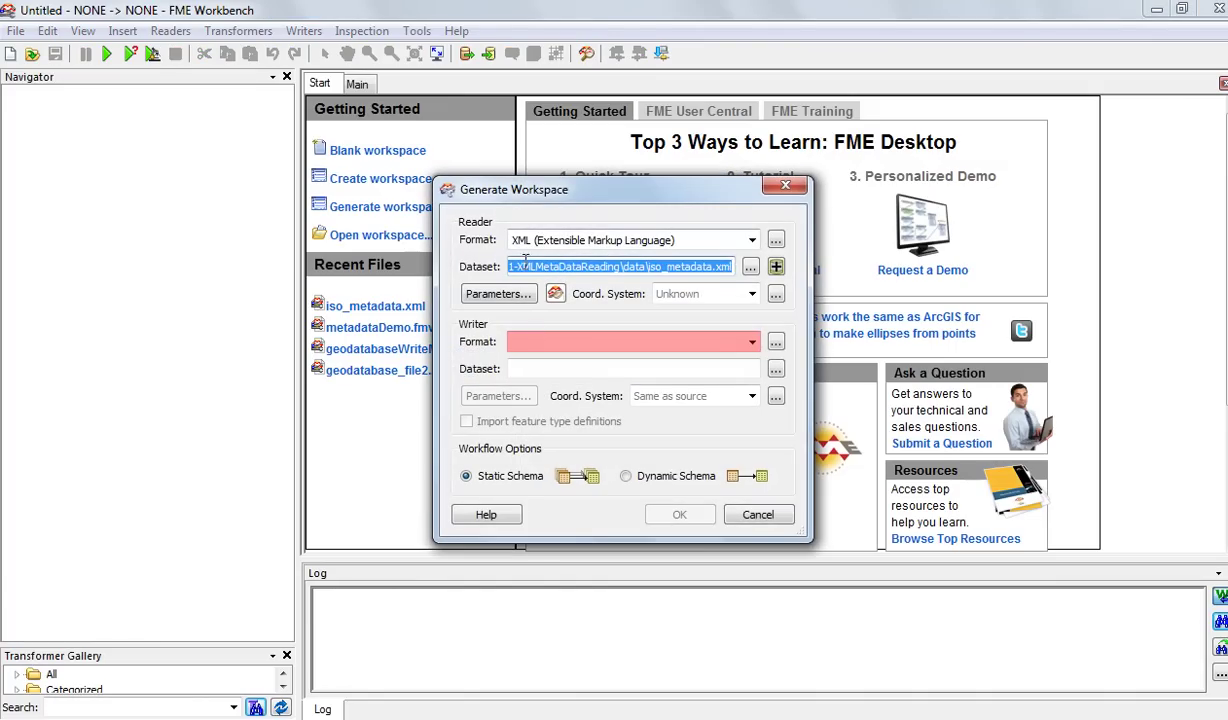
pyautogui.click(497, 293)
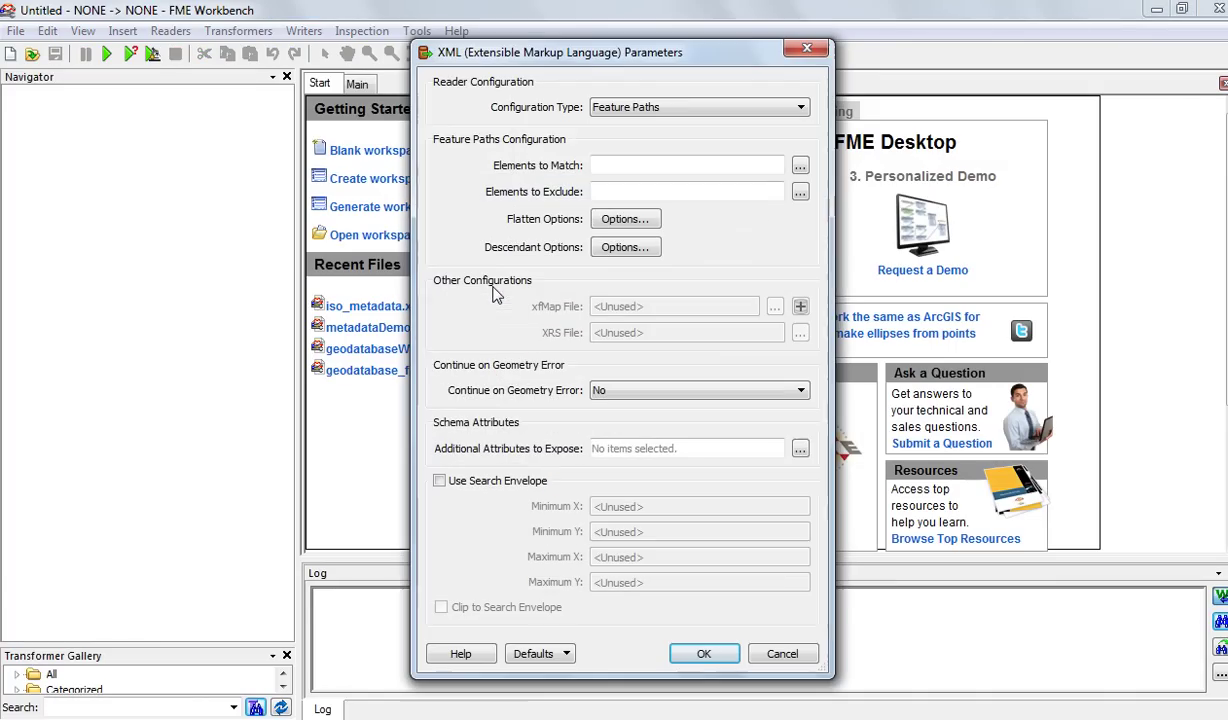
# Step: Match elements MD_DataIdentification, contact, distributionInfo and dataQualityInfo, with flattening enabled
pyautogui.click(643, 165)
pyautogui.write('MD_DataIdentification contact distributio')
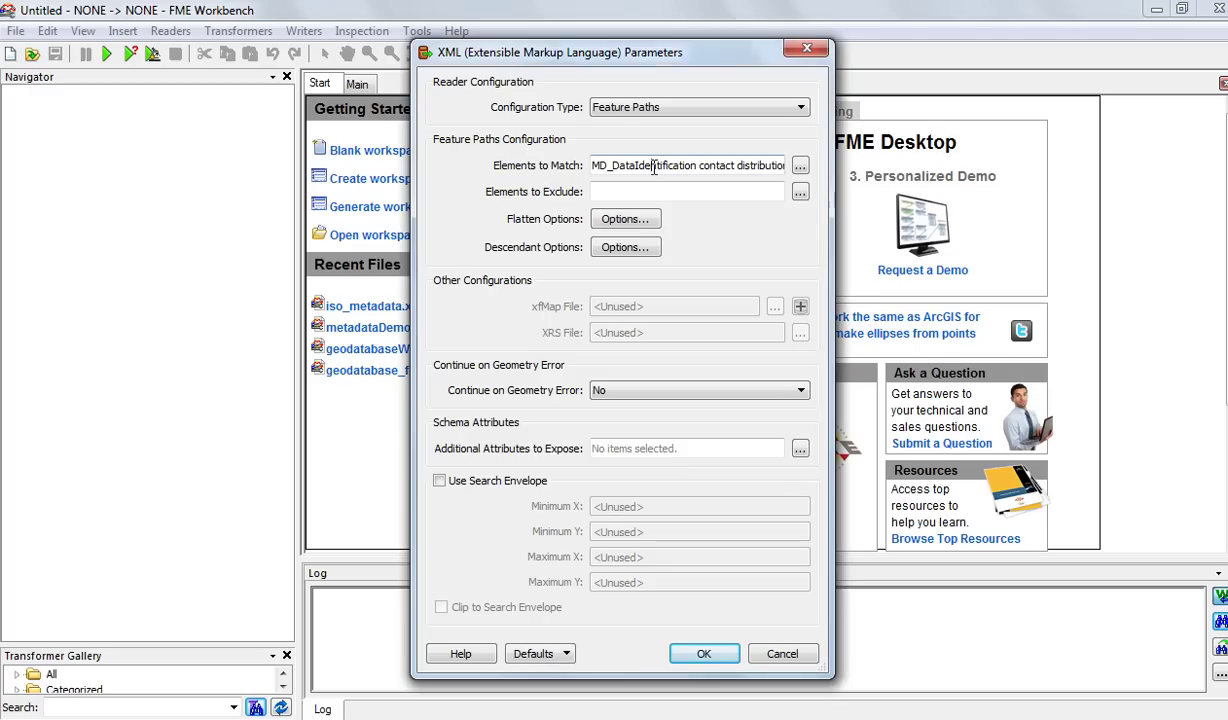
pyautogui.write('nInfo dataQualityInfo')
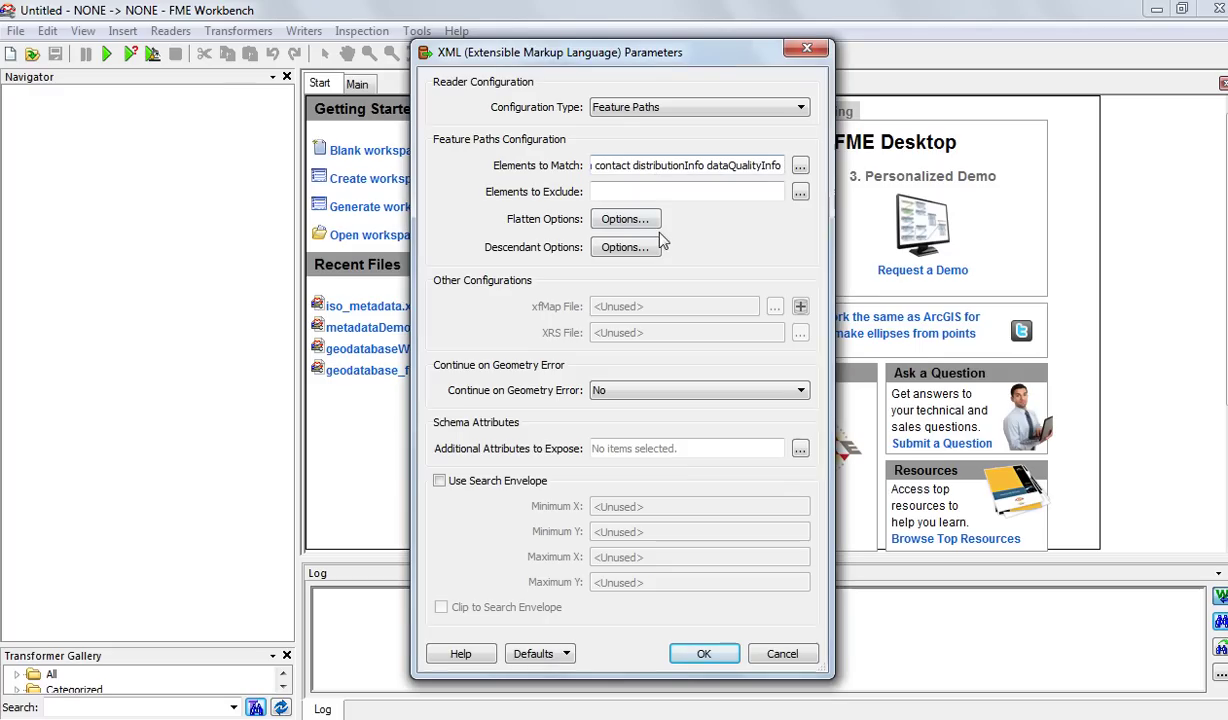
pyautogui.click(625, 218)
pyautogui.click(520, 230)
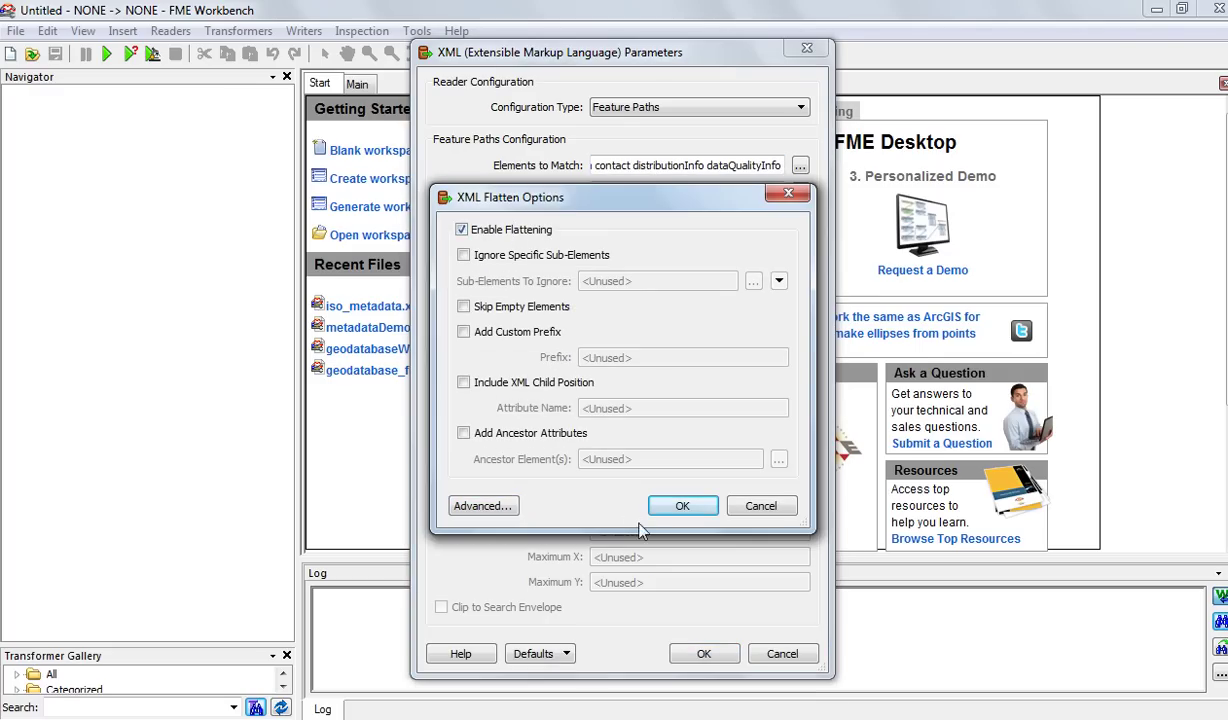
pyautogui.click(676, 506)
pyautogui.click(702, 652)
# Step: Choose FME Feature Store (FFS) as the writer and generate the workspace with all four feature types
pyautogui.click(686, 341)
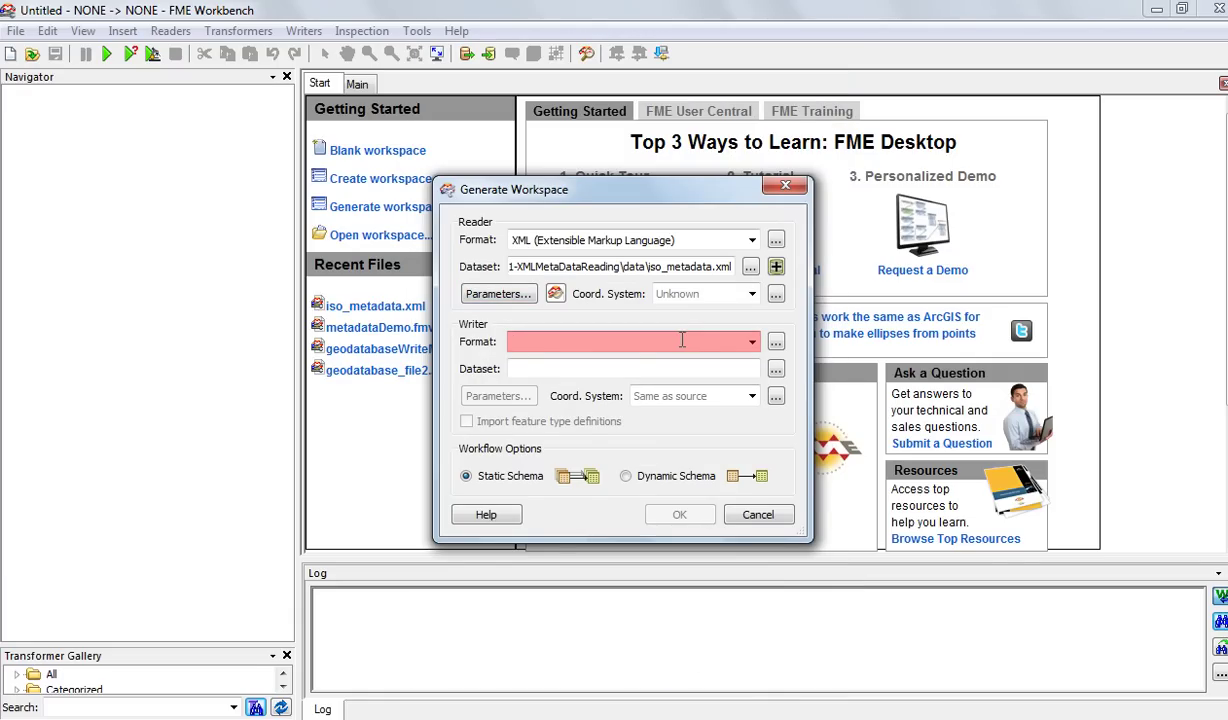
pyautogui.write('ffs')
pyautogui.click(641, 364)
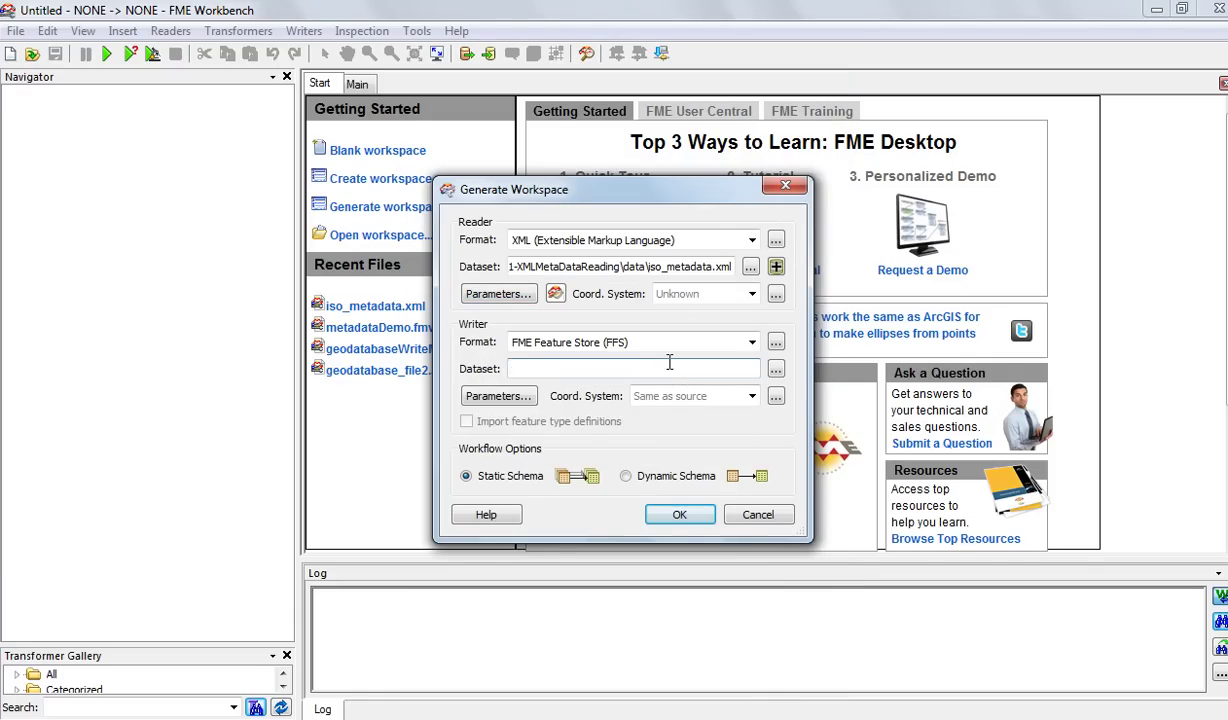
pyautogui.click(678, 515)
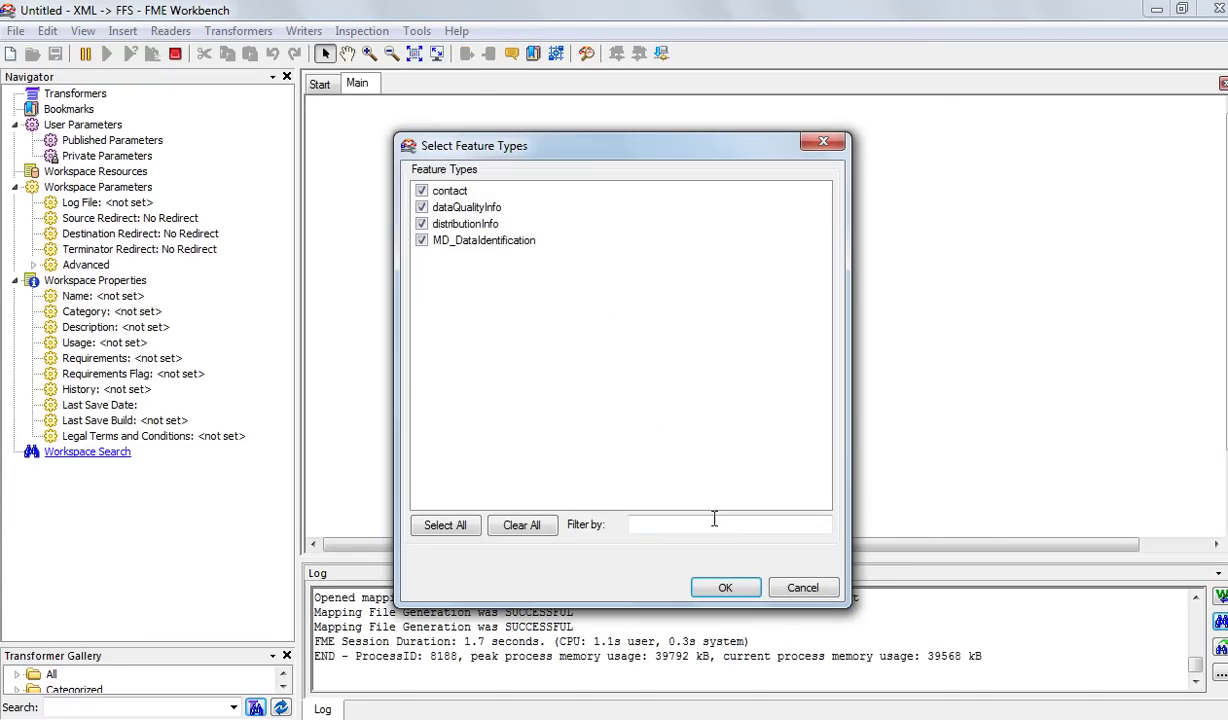
pyautogui.click(718, 587)
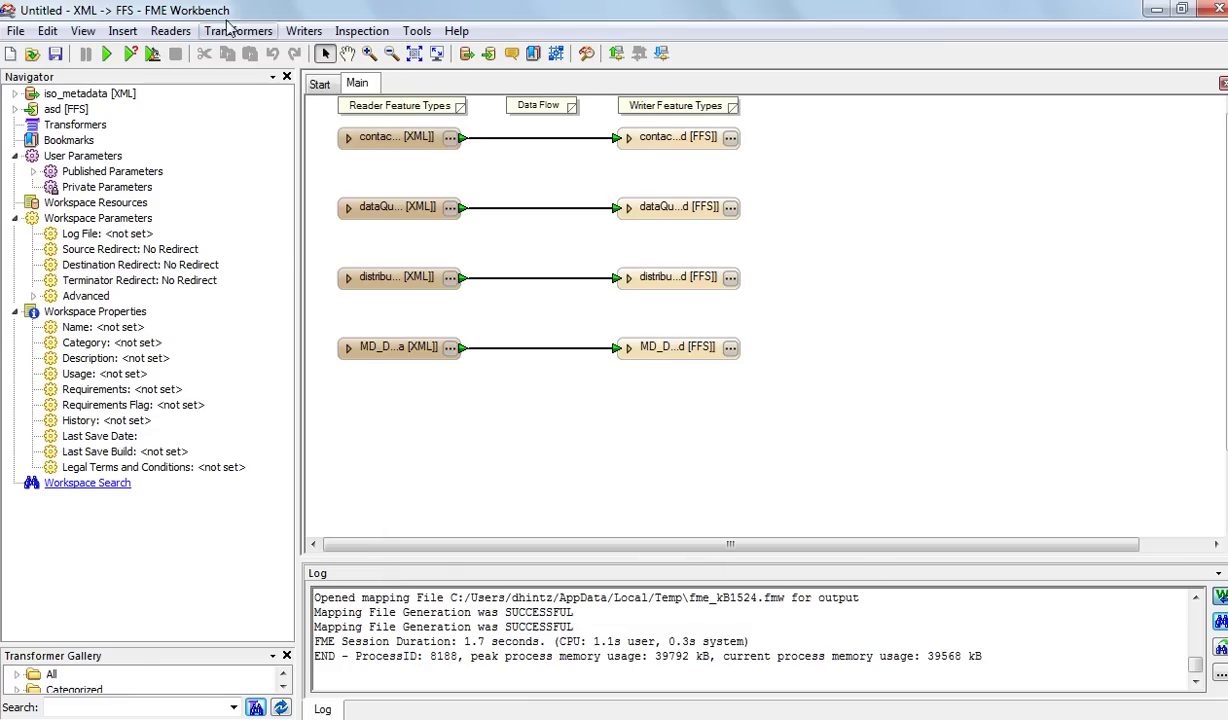
# Step: Redirect the output to the inspection application and run the workspace
pyautogui.click(300, 31)
pyautogui.click(357, 241)
pyautogui.click(106, 53)
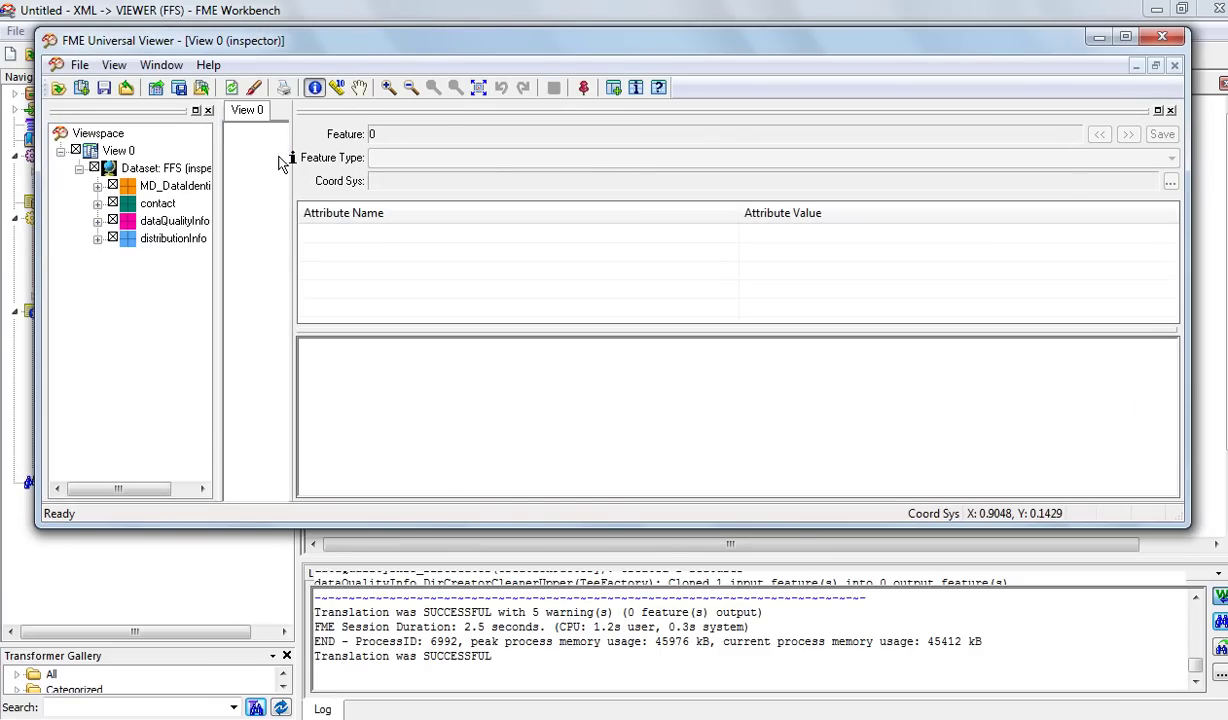
# Step: Widen the view and show only the contact layer to inspect its feature's attributes
pyautogui.moveTo(290, 157); pyautogui.dragTo(492, 157)
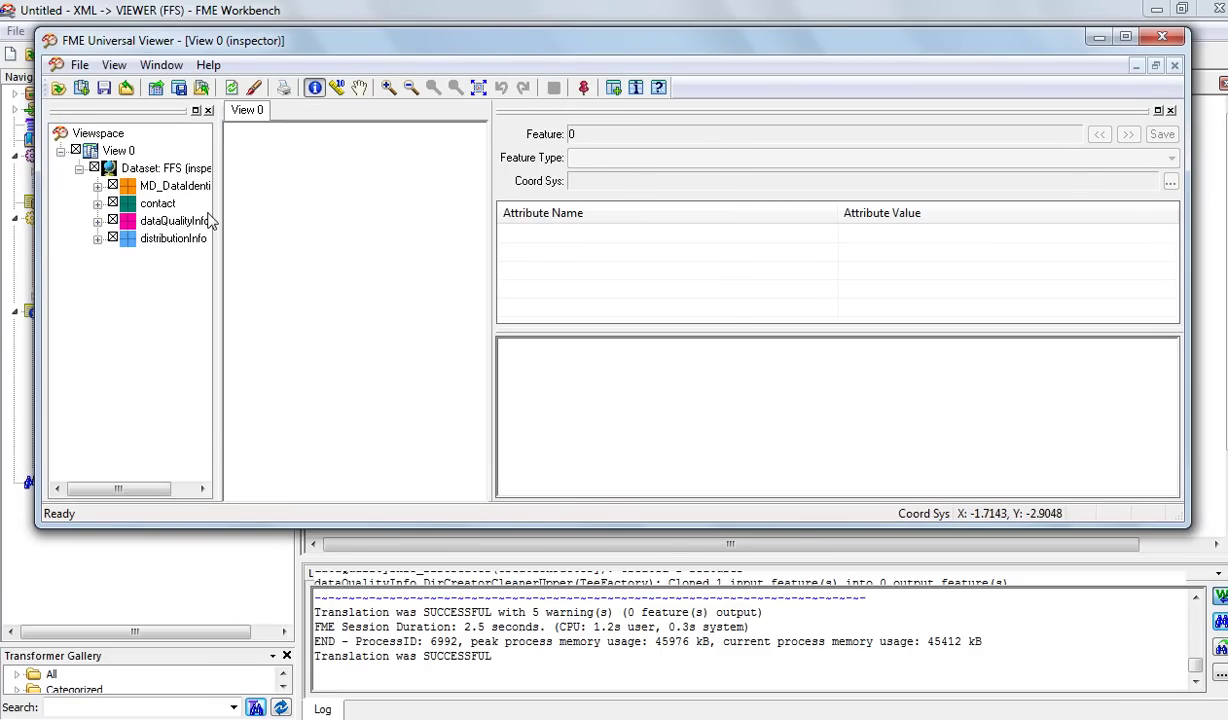
pyautogui.click(636, 87)
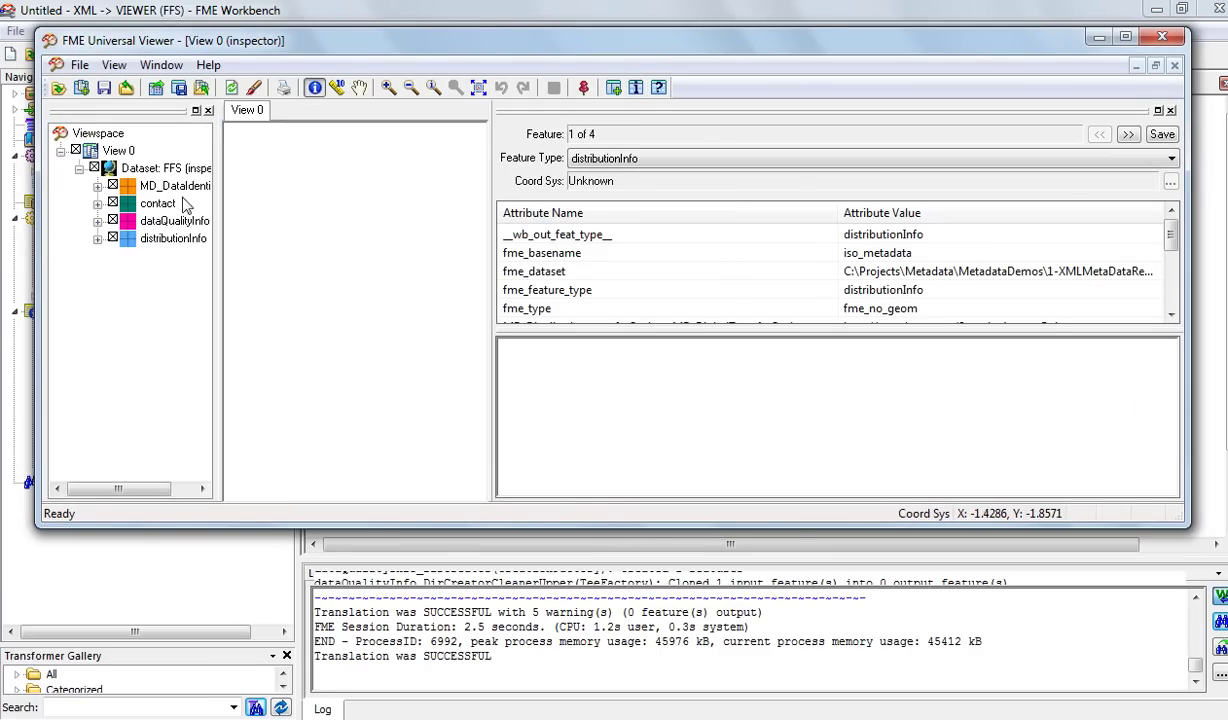
pyautogui.click(98, 133)
pyautogui.click(113, 185)
pyautogui.click(113, 220)
pyautogui.click(113, 238)
pyautogui.click(636, 87)
pyautogui.moveTo(605, 330); pyautogui.dragTo(550, 444)
# Step: Switch to the dataQualityInfo layer and inspect its lineage and scope attributes
pyautogui.click(113, 203)
pyautogui.click(113, 221)
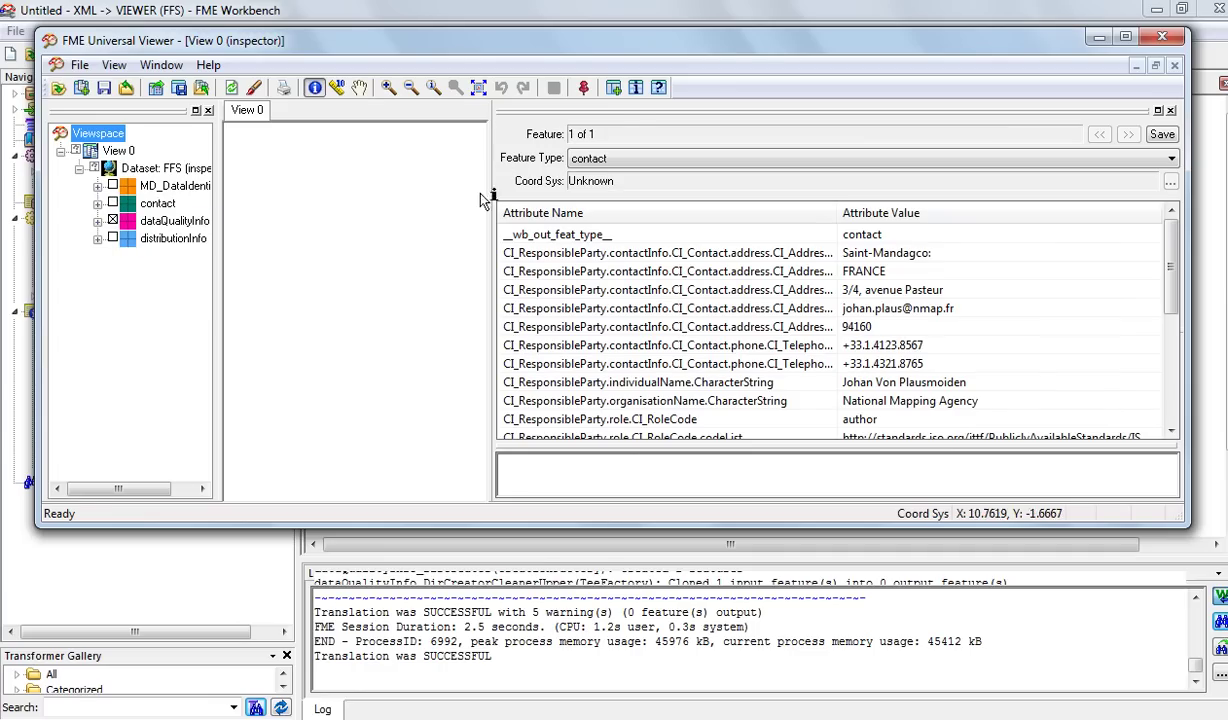
pyautogui.click(613, 88)
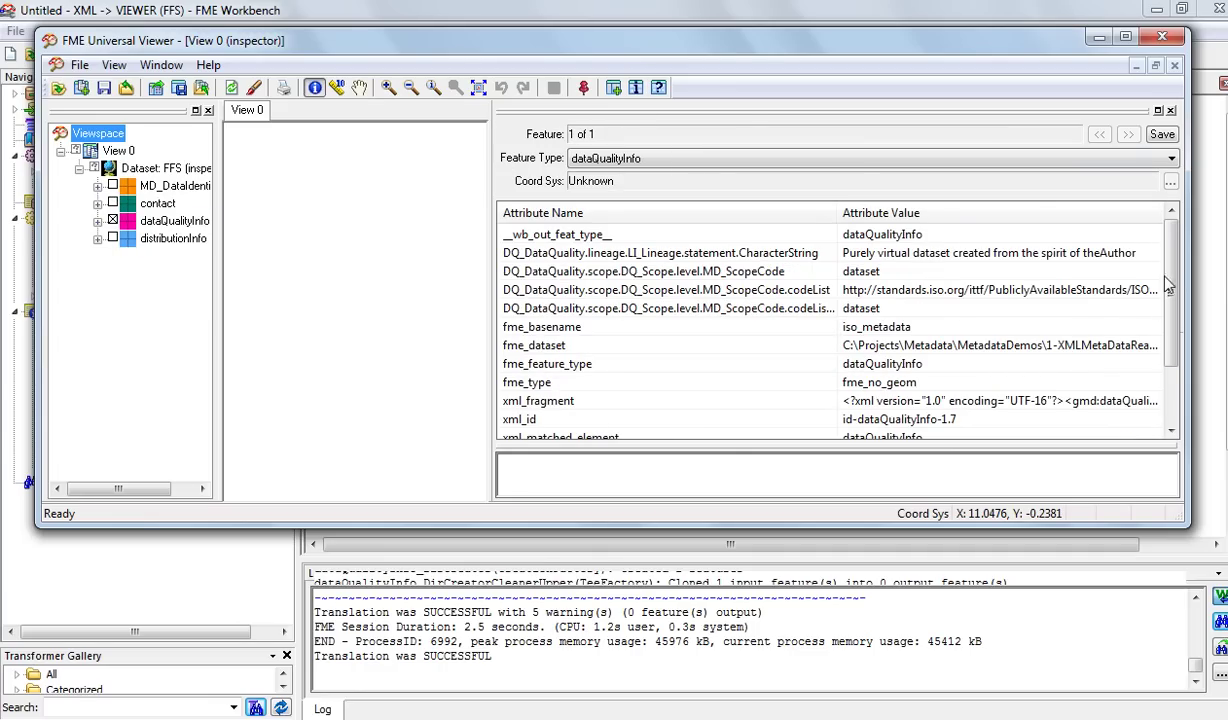
pyautogui.moveTo(1176, 289)
pyautogui.mouseDown()
pyautogui.moveTo(1178, 343)
pyautogui.moveTo(1176, 289)
pyautogui.mouseUp()
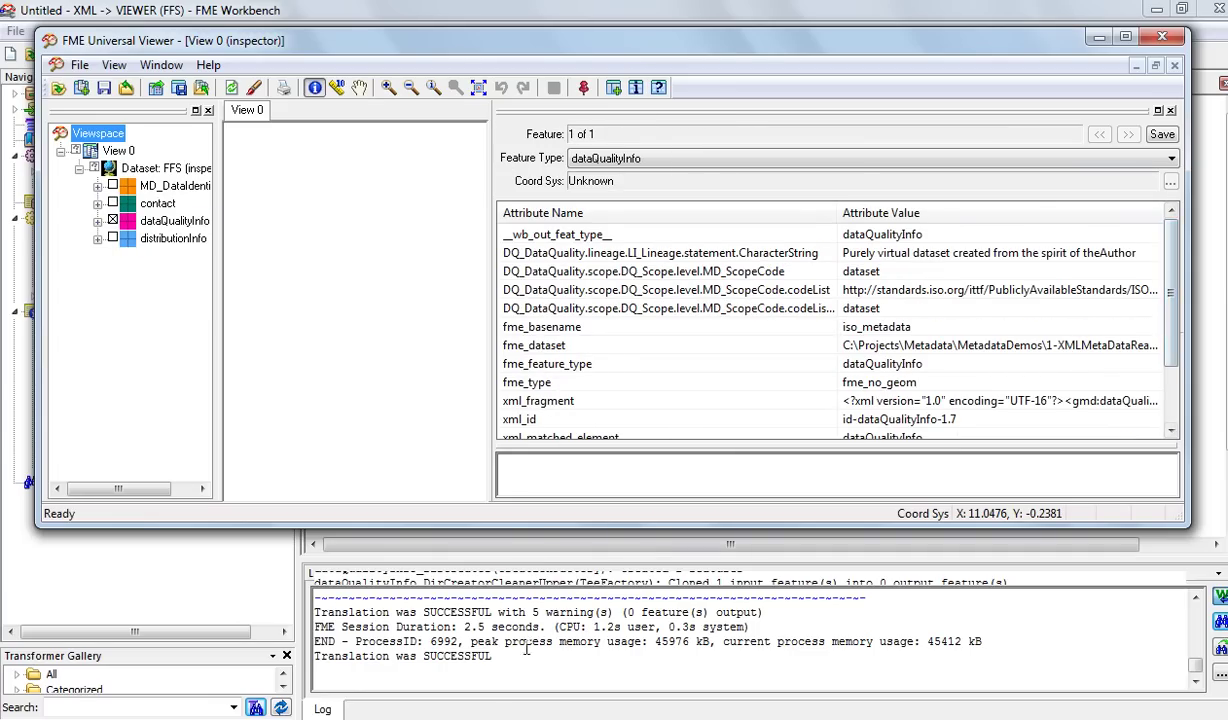